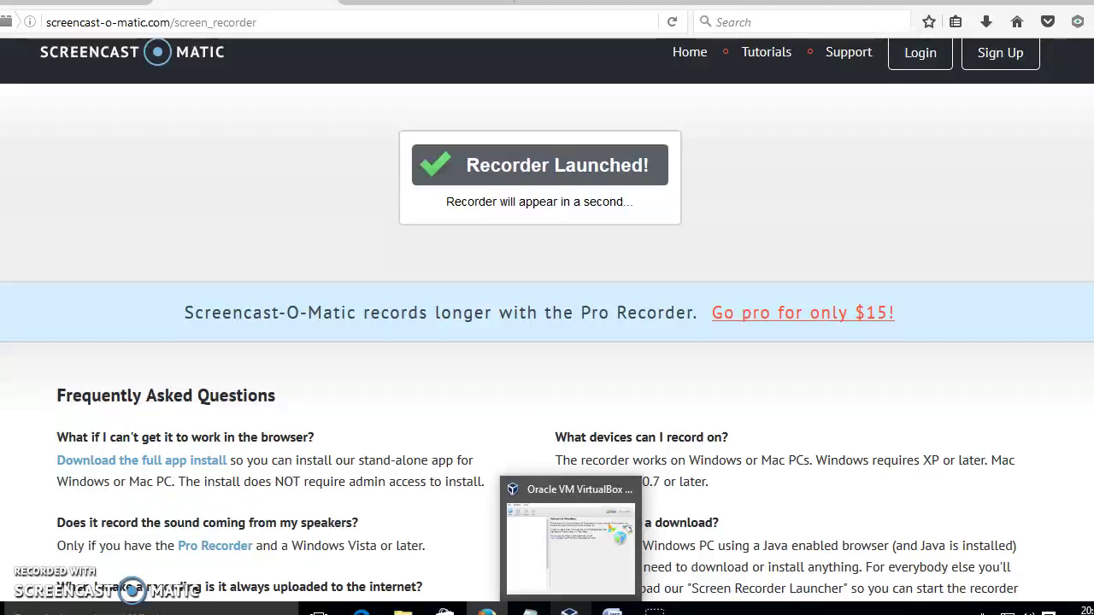
- Bring the VirtualBox Manager window in front of Firefox and open its File menu
click(571, 547)
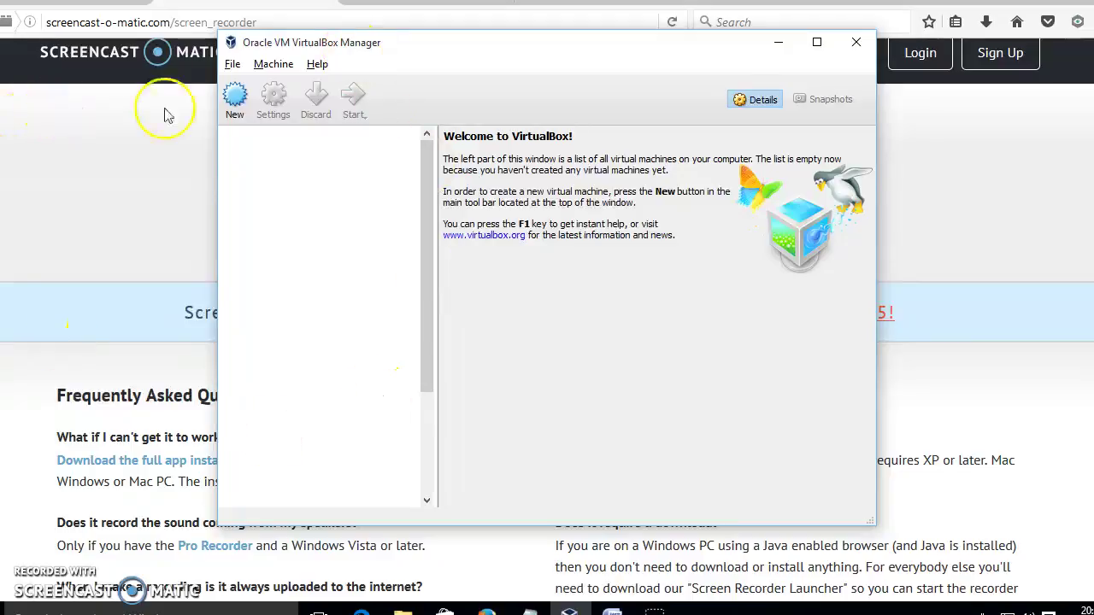
click(233, 64)
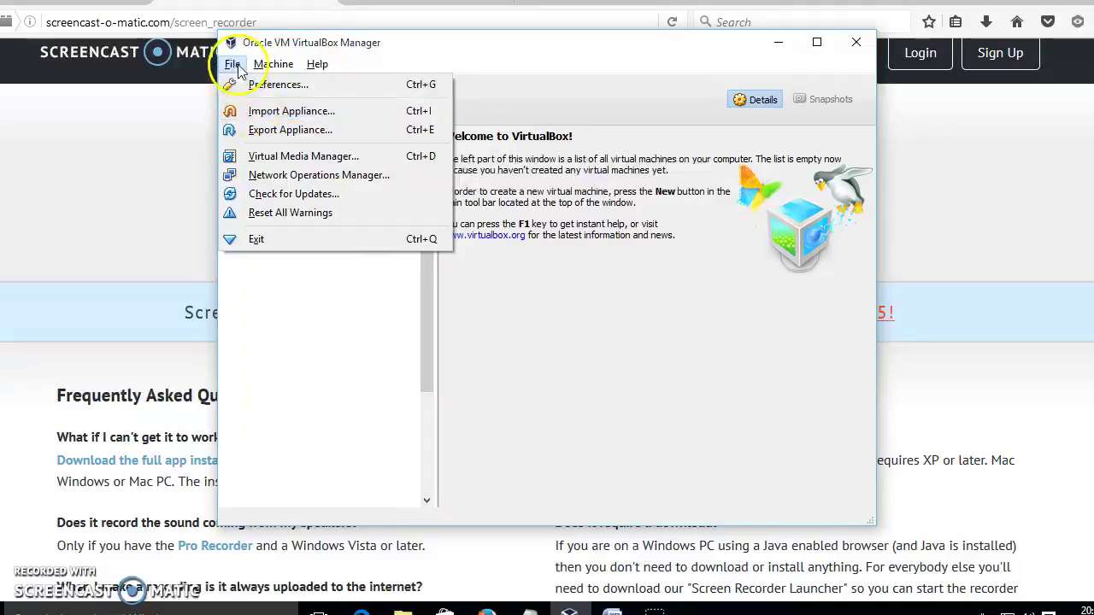
- Pick ubuntu15 with gcc.ova from D:\grid and cloud computing\final gcc lab copy to mec for import
click(315, 117)
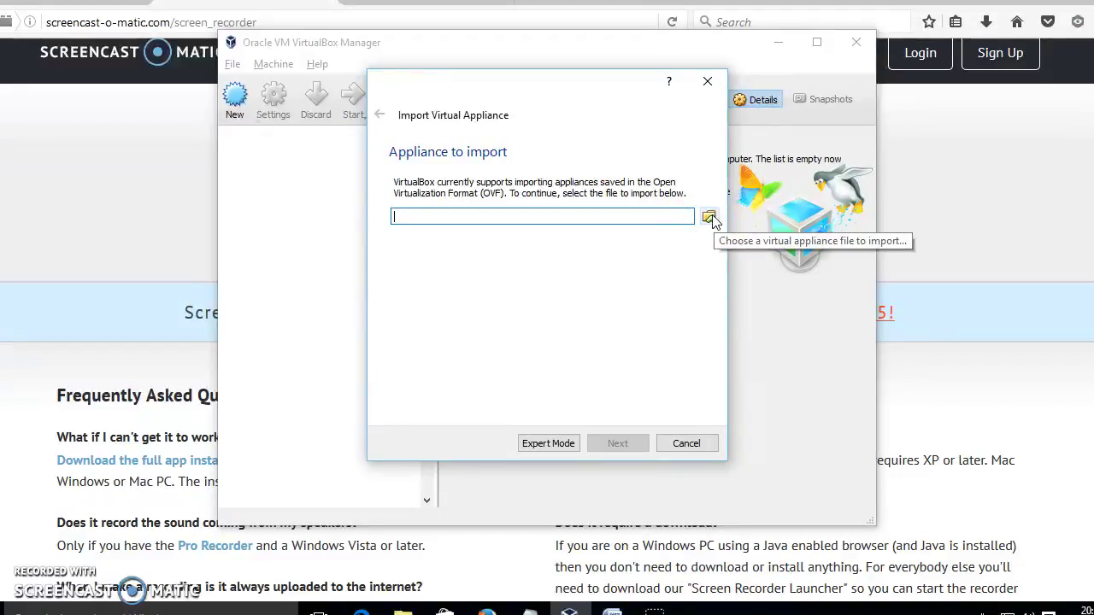
click(710, 219)
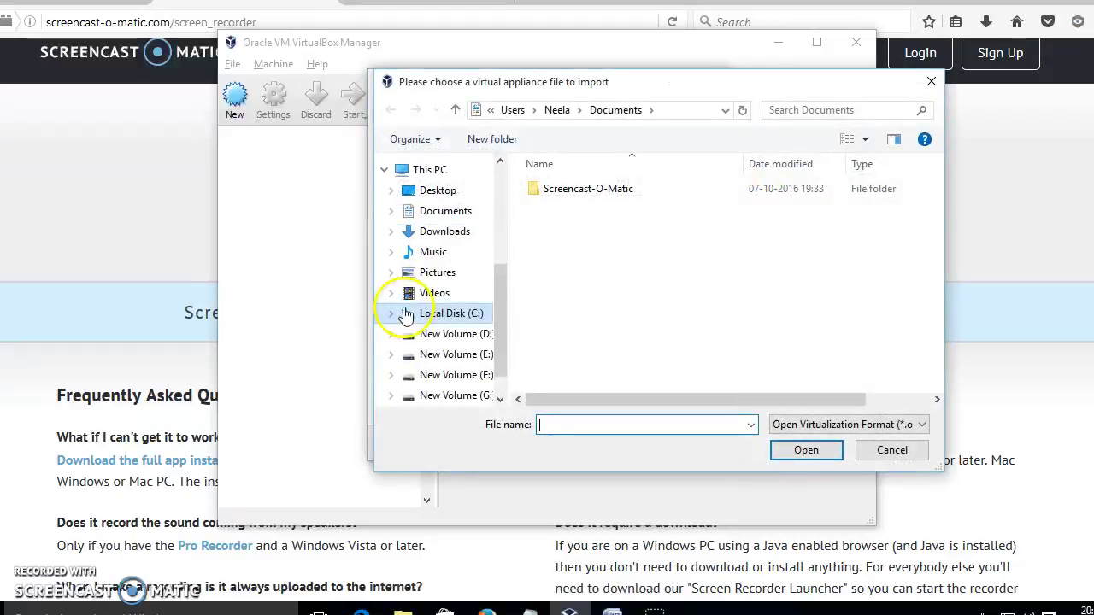
click(466, 340)
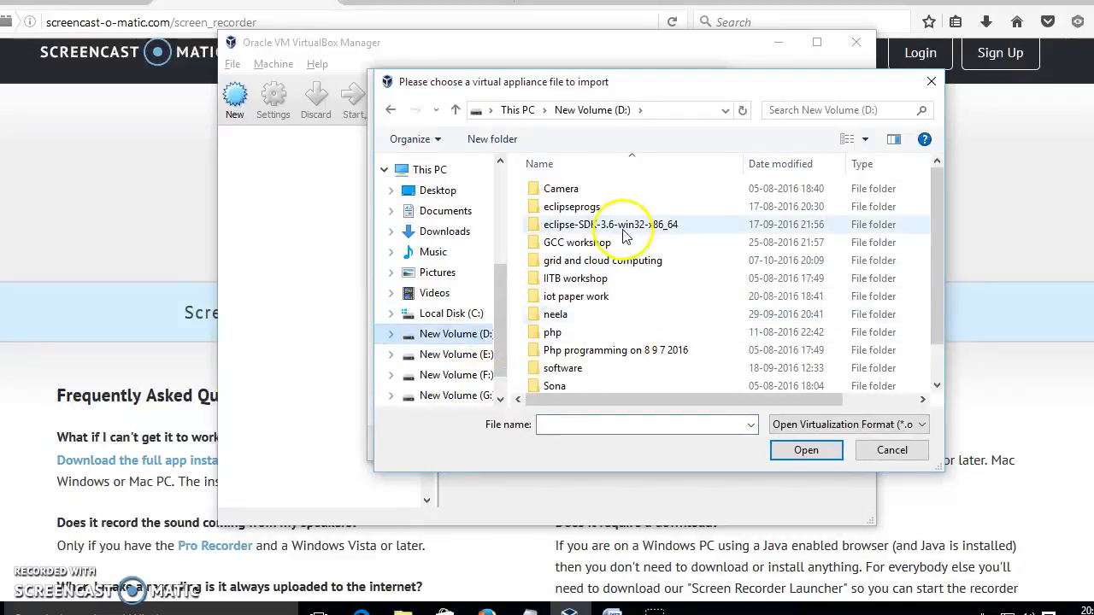
double_click(631, 267)
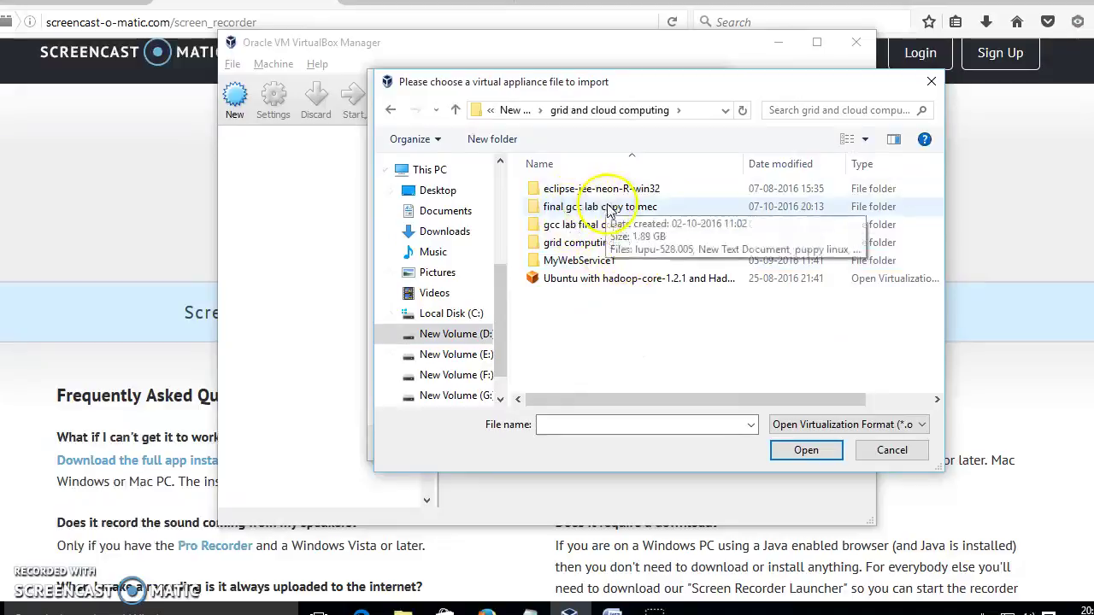
double_click(612, 208)
click(612, 208)
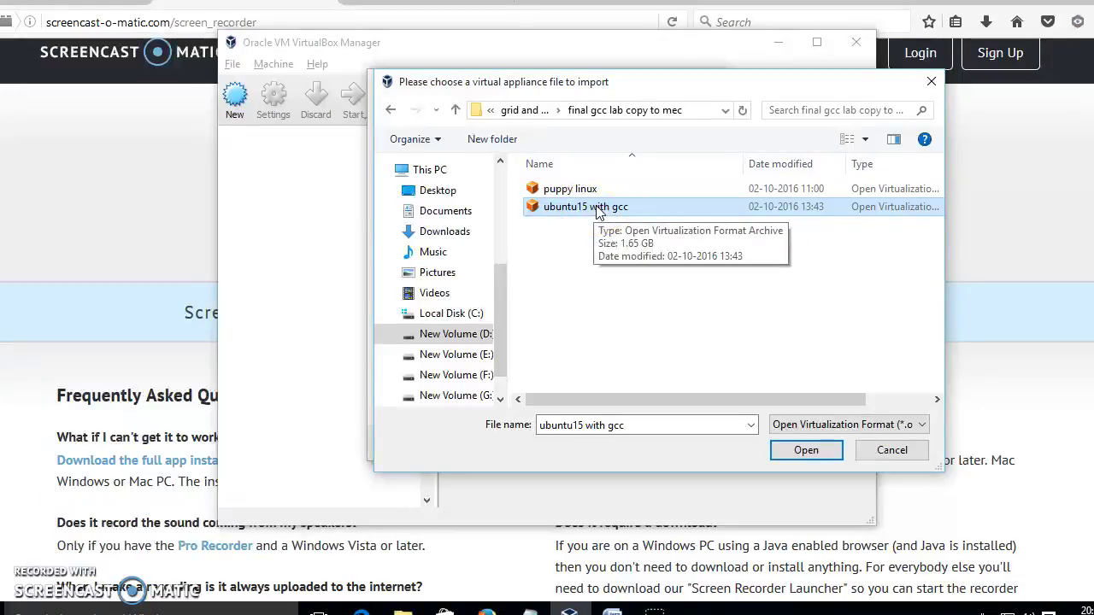
click(822, 457)
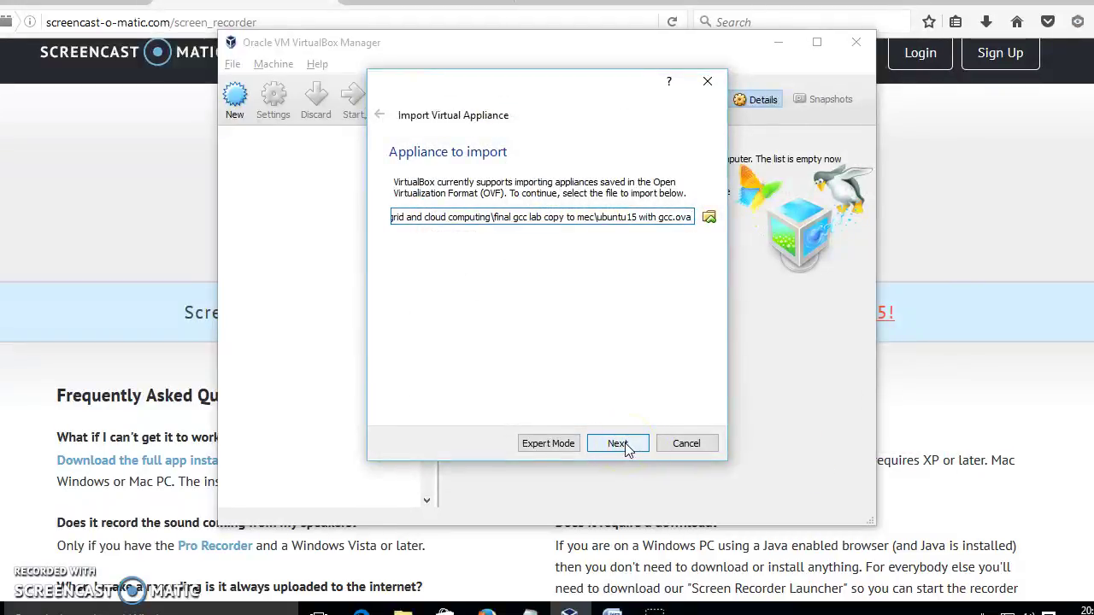
click(626, 448)
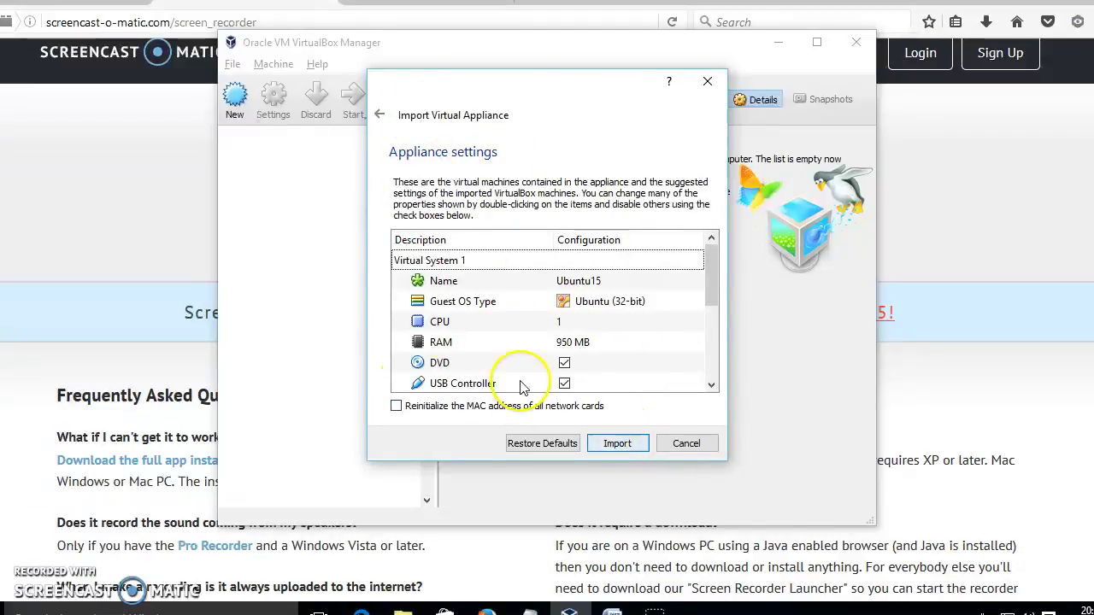
- Import the Ubuntu15 (32-bit) appliance with 1 CPU and 950 MB RAM
click(617, 444)
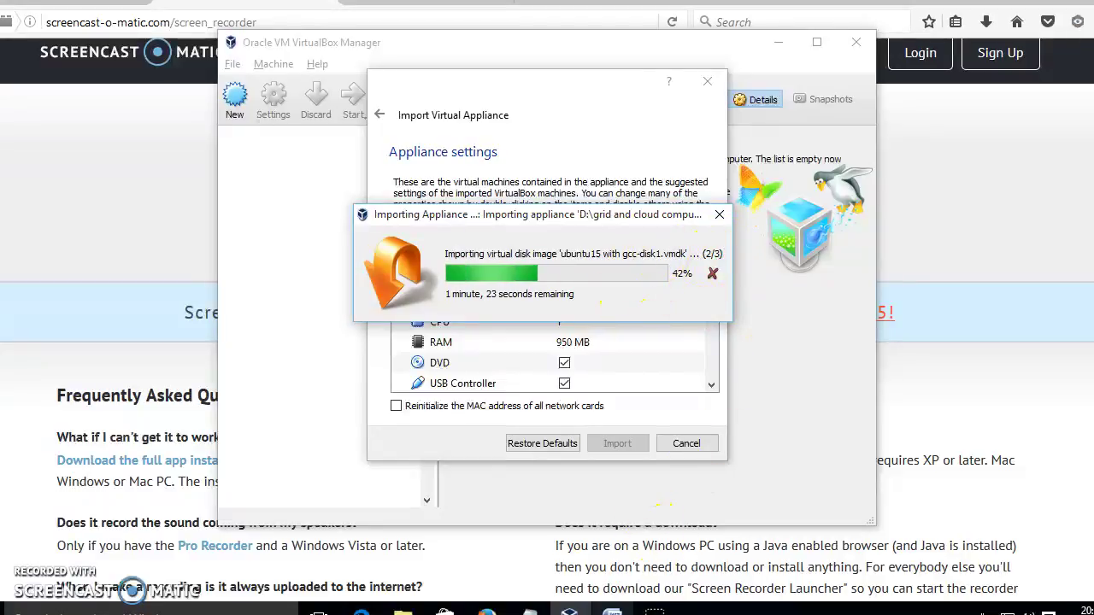
- Bring up the Untitled Notepad notes and highlight the 'sudo apt-get install build-essential' command
mouse_move(530, 608)
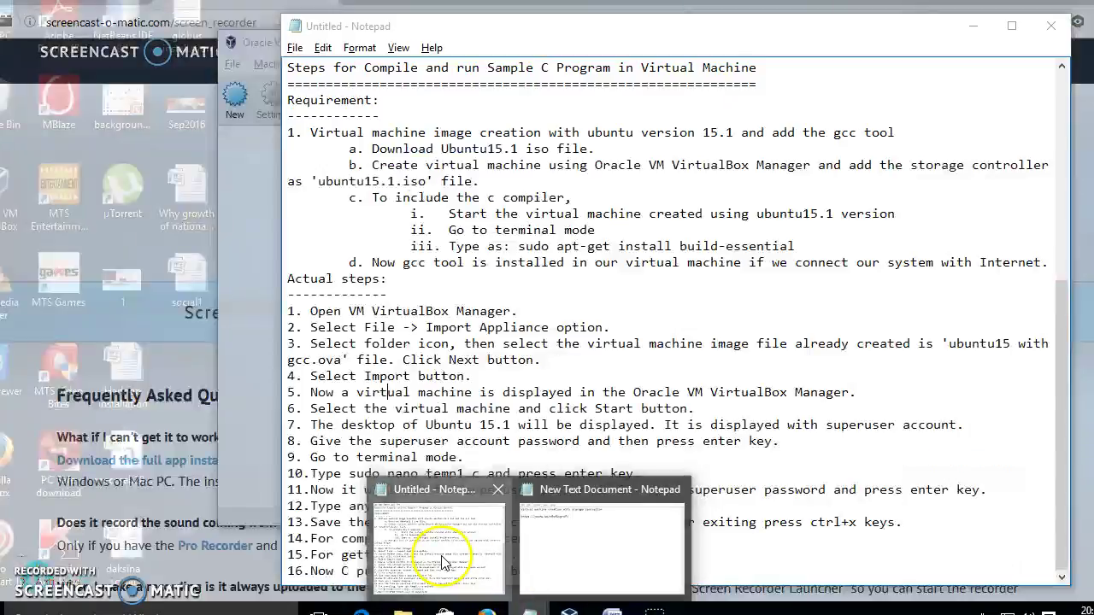
click(441, 562)
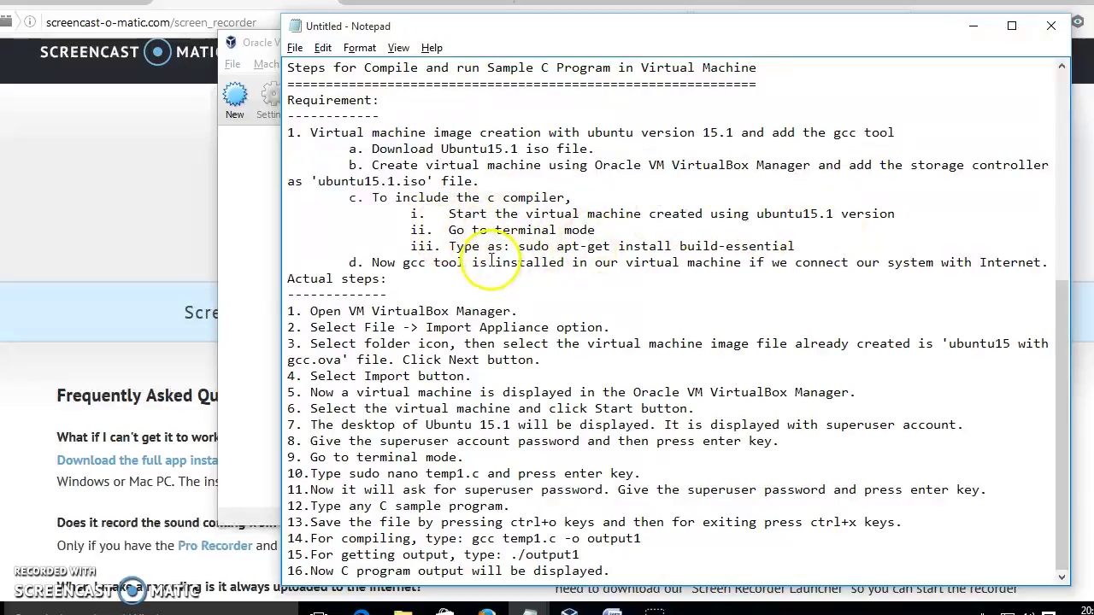
drag(519, 246, 796, 244)
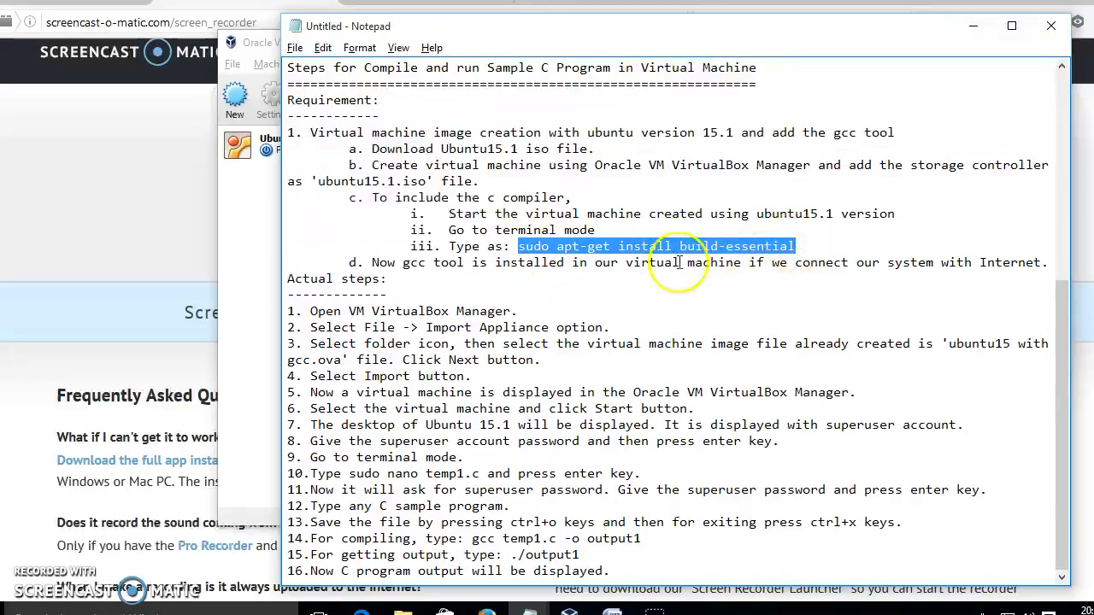
click(563, 263)
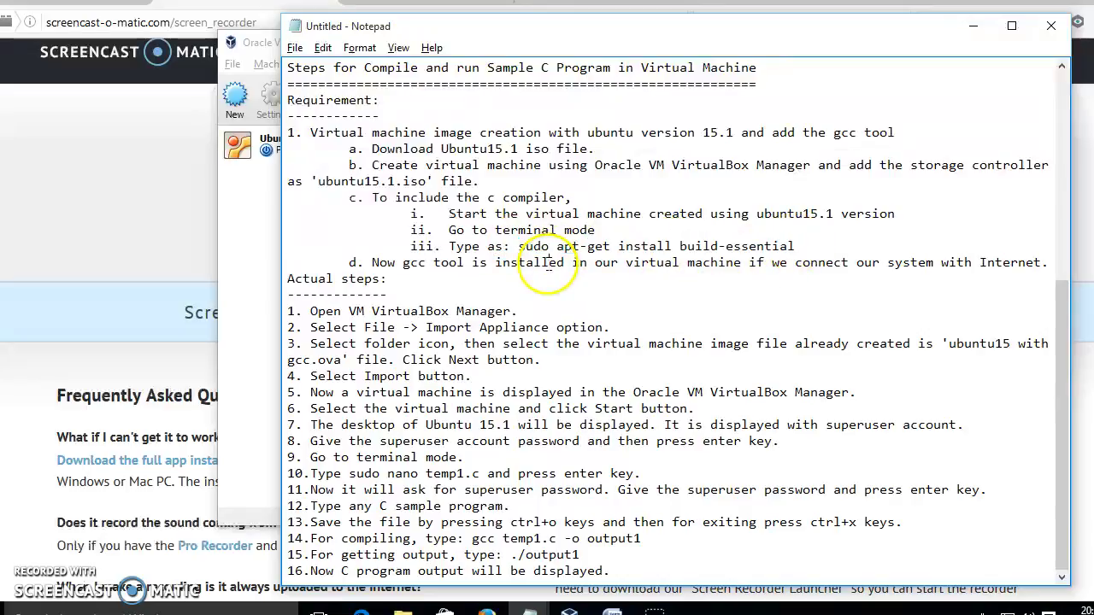
click(796, 246)
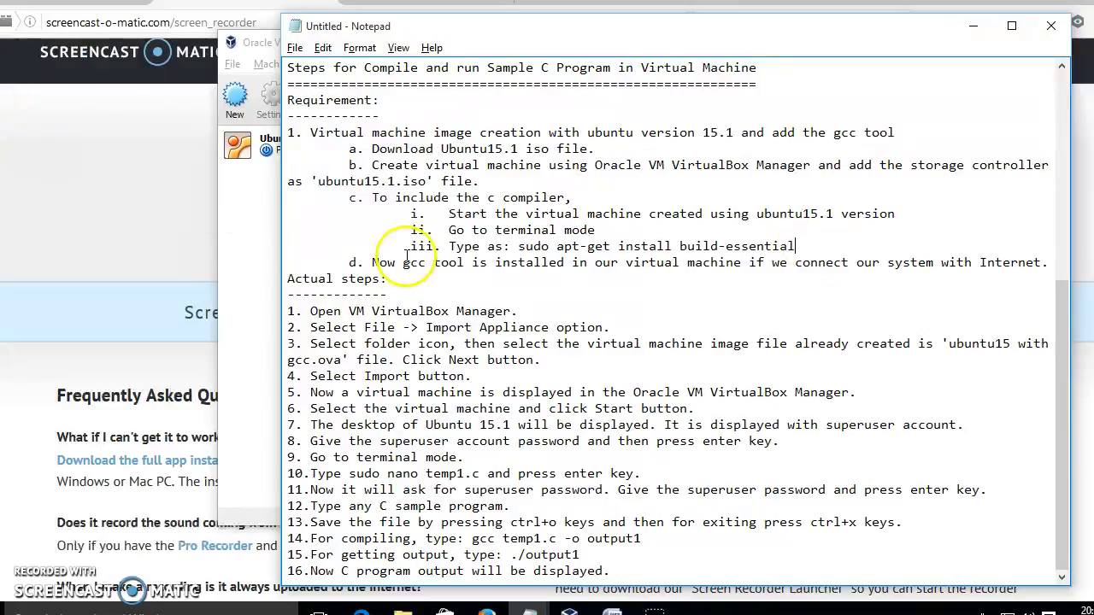
- Highlight 'gcc tool is' and the whole Requirement section, then minimize Notepad
drag(401, 263, 490, 263)
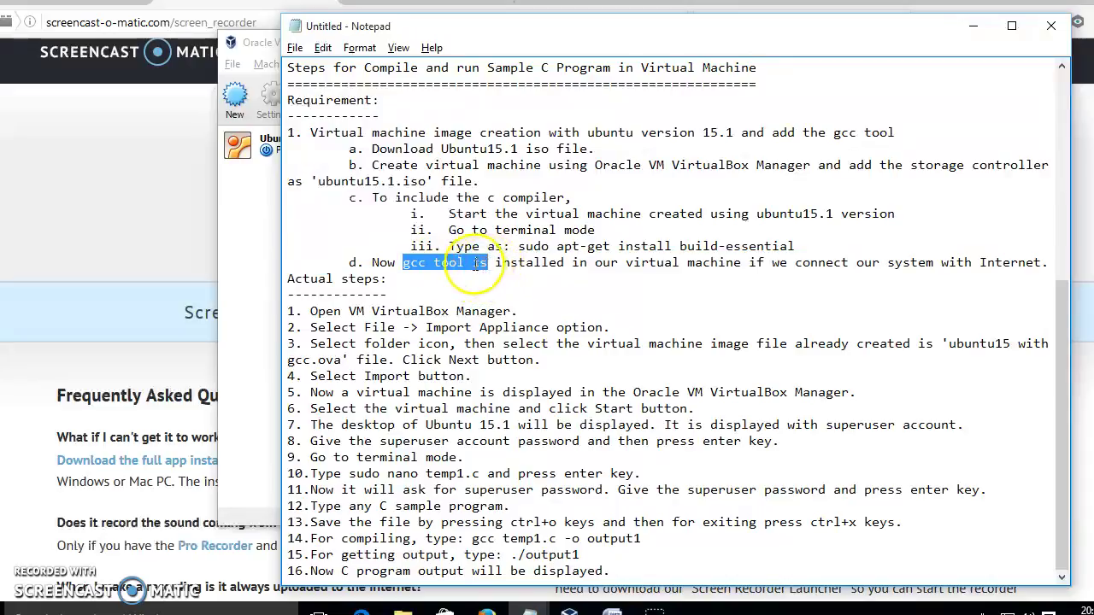
click(395, 281)
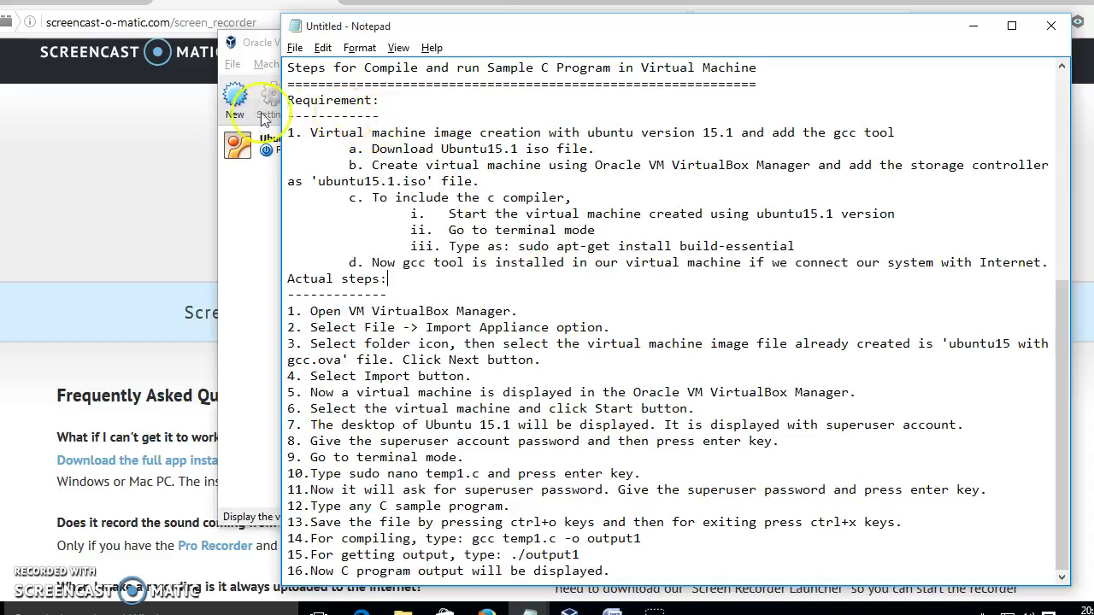
drag(288, 133, 1059, 263)
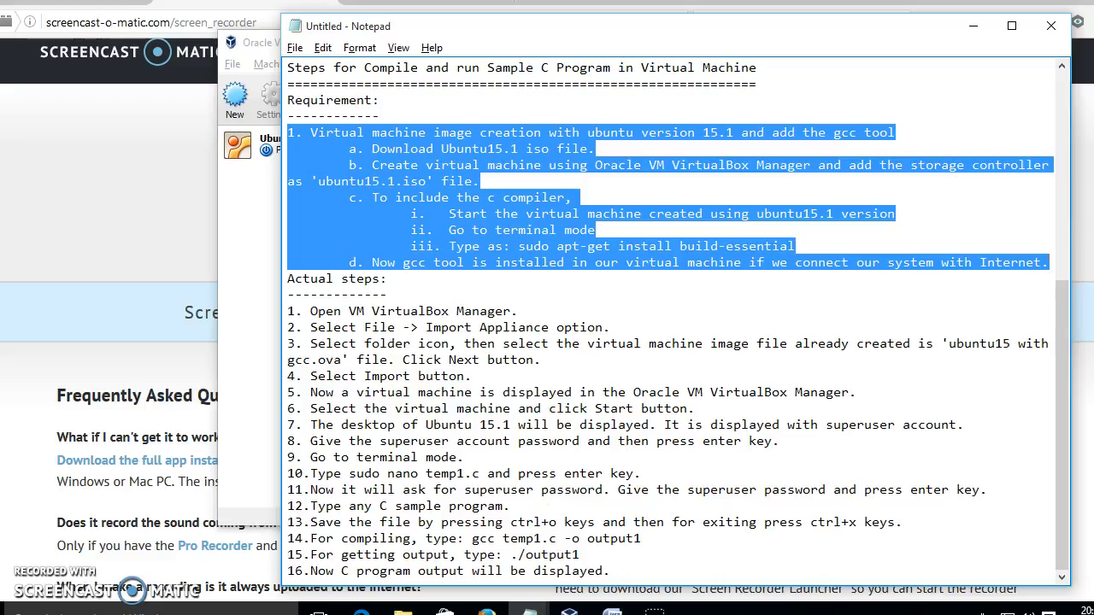
click(973, 25)
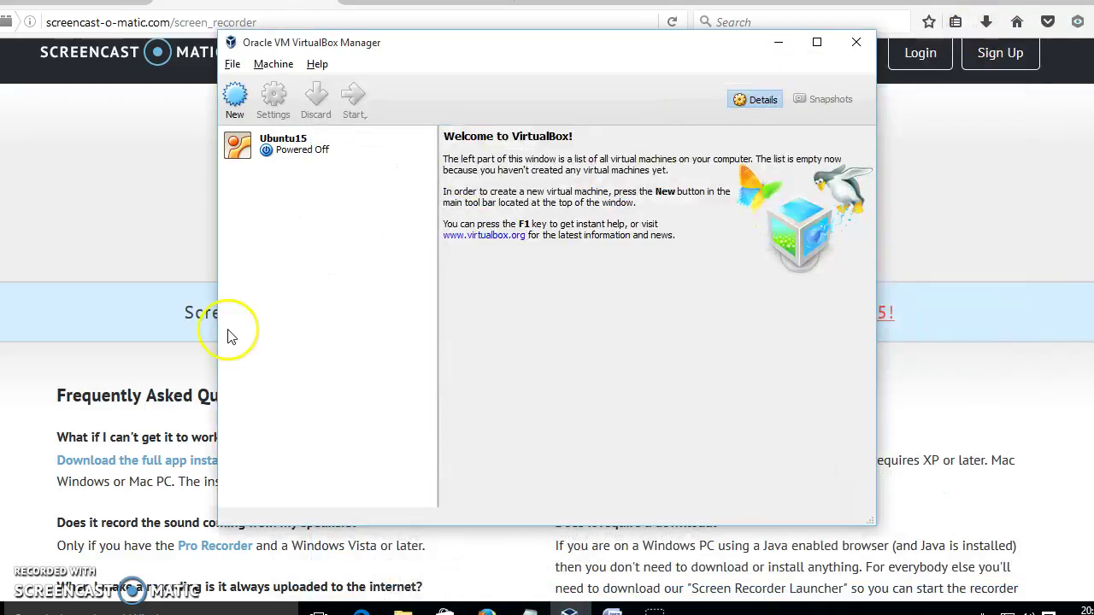
- Select the Ubuntu15 VM in the list and start it
click(292, 146)
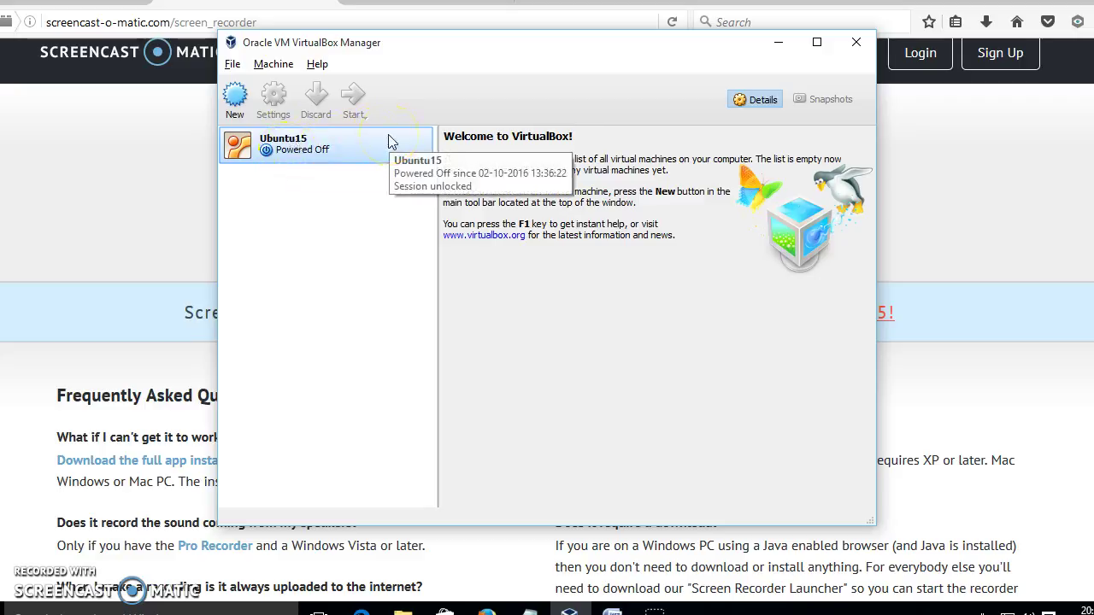
click(278, 147)
click(360, 101)
click(360, 101)
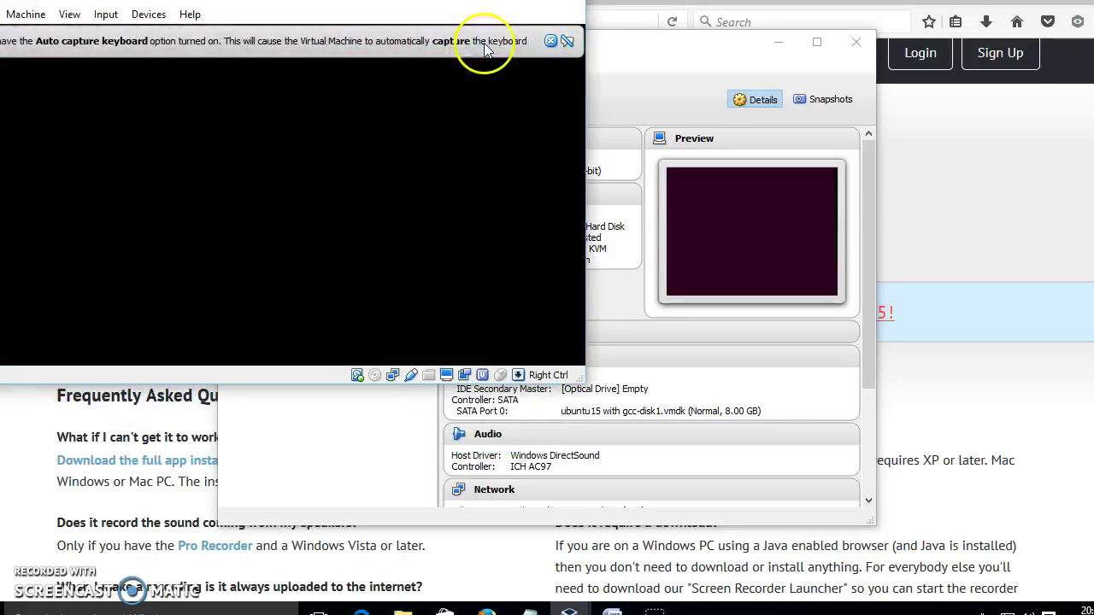
- Read the auto-capture keyboard notice, centre the Ubuntu15 window, and close the notice
click(484, 42)
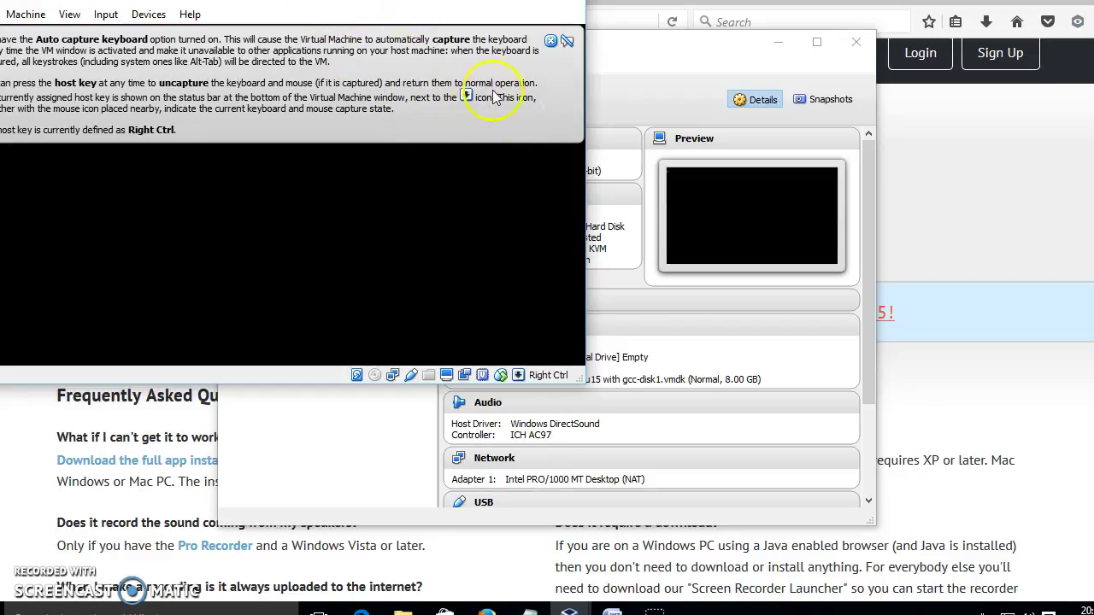
drag(334, 2, 560, 94)
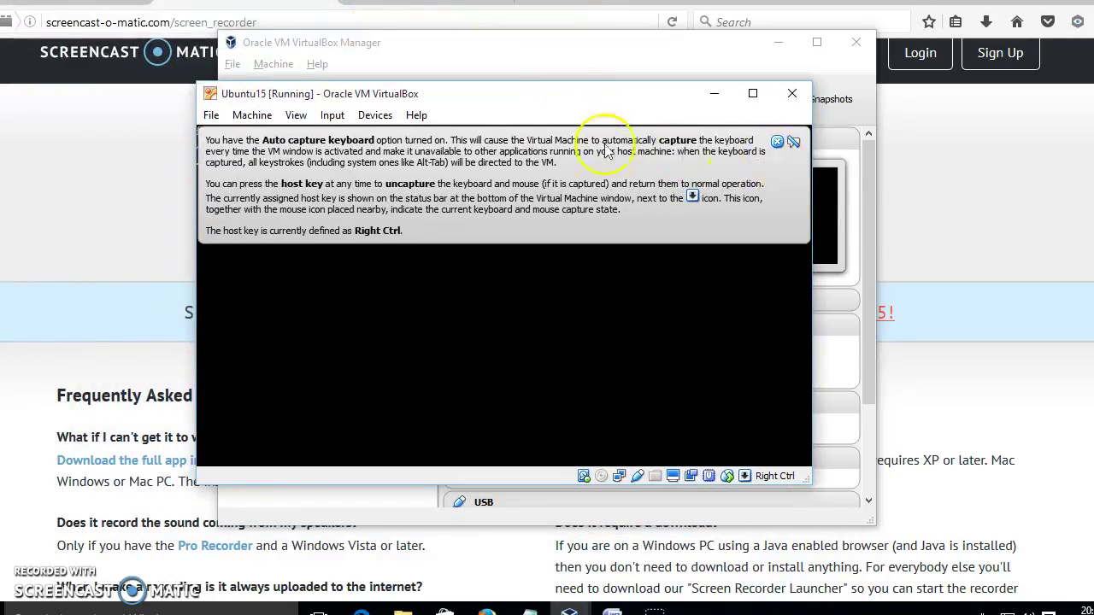
click(777, 141)
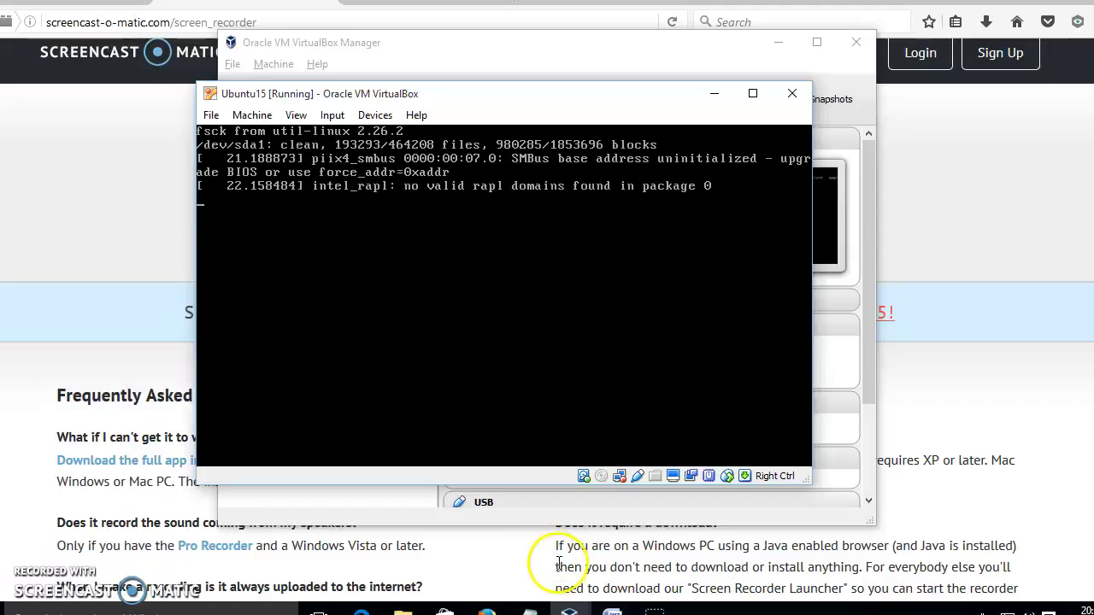
mouse_move(530, 612)
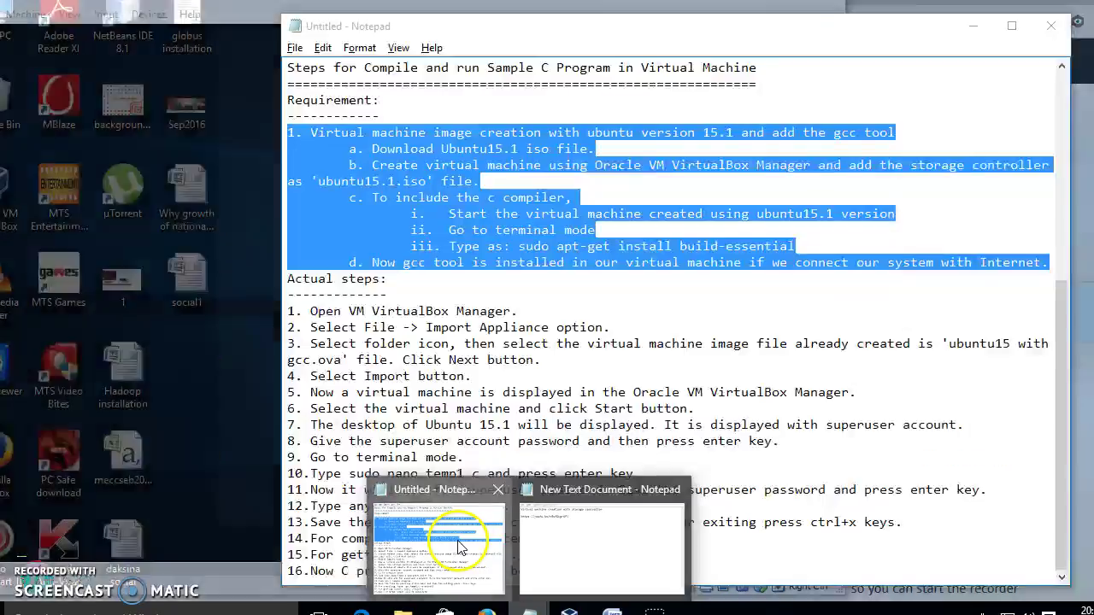
- Review the compile-and-run steps in Notepad, then minimize it to show the VM
click(452, 544)
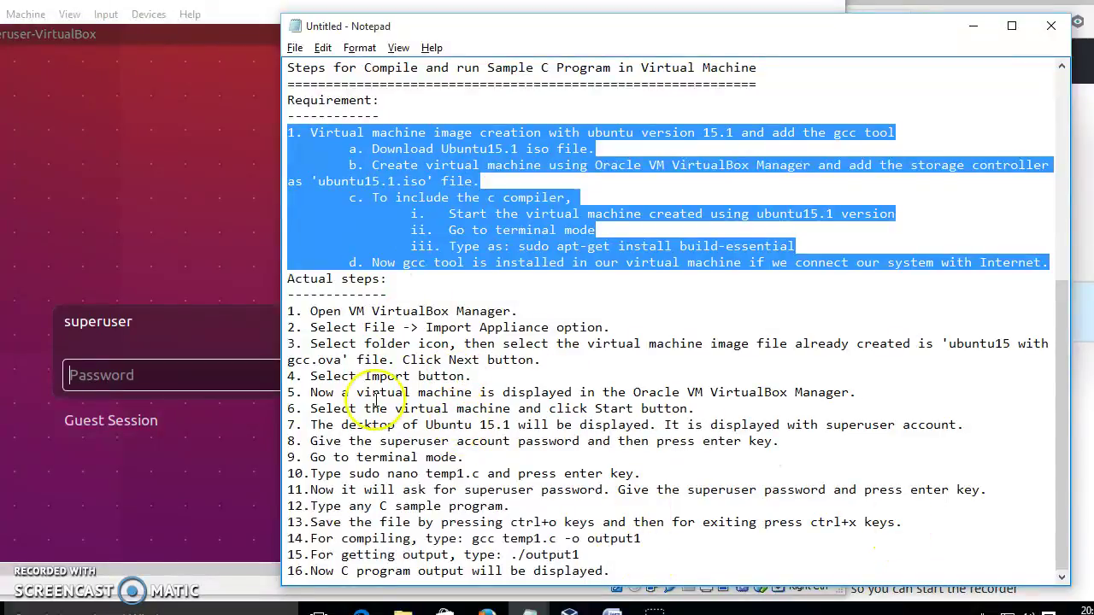
click(975, 30)
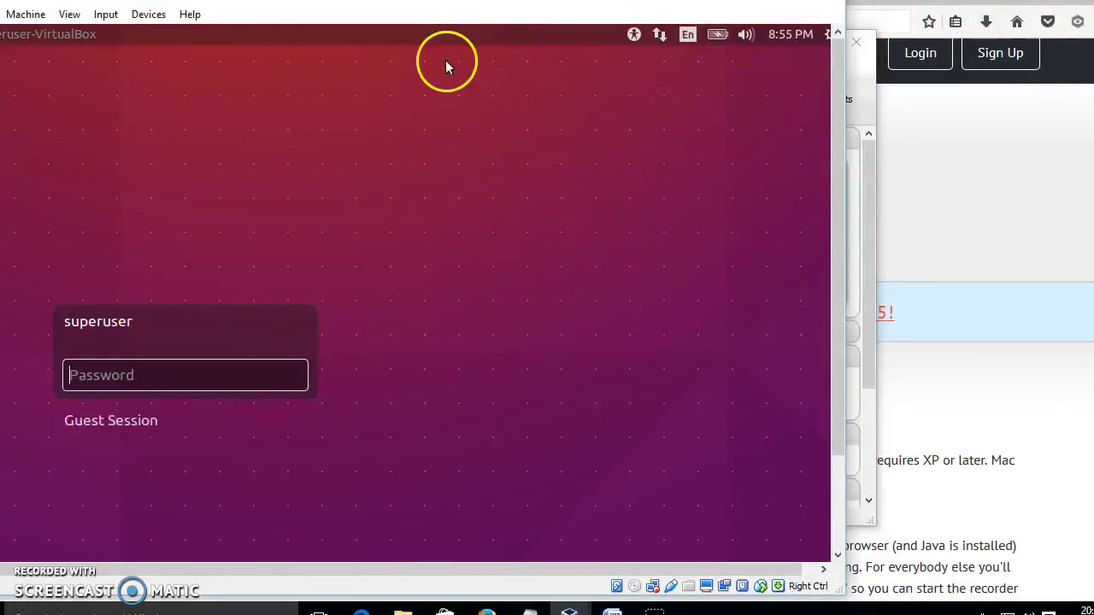
- Move the Ubuntu15 window so its login screen is fully visible
drag(490, 24, 528, 26)
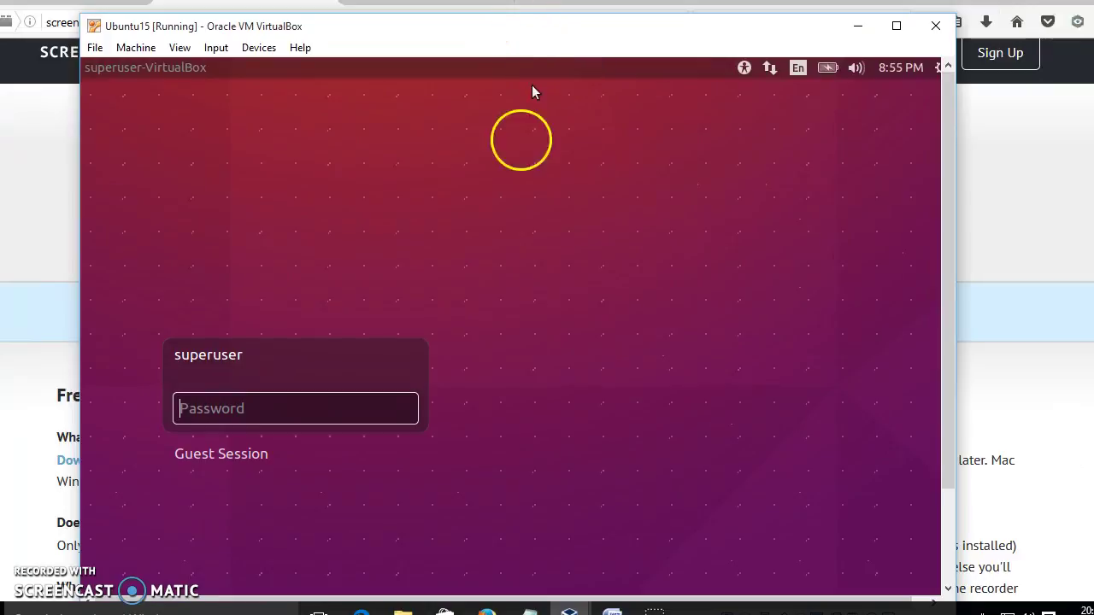
- Enter the account password at the Ubuntu login screen to reach the desktop
click(227, 407)
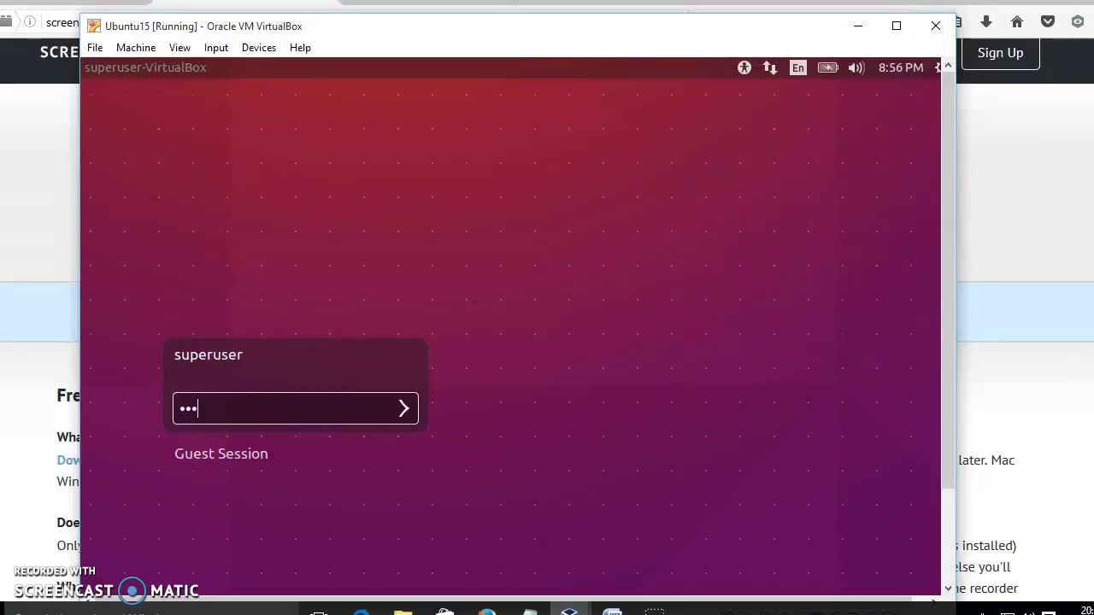
text(*)
key(Return)
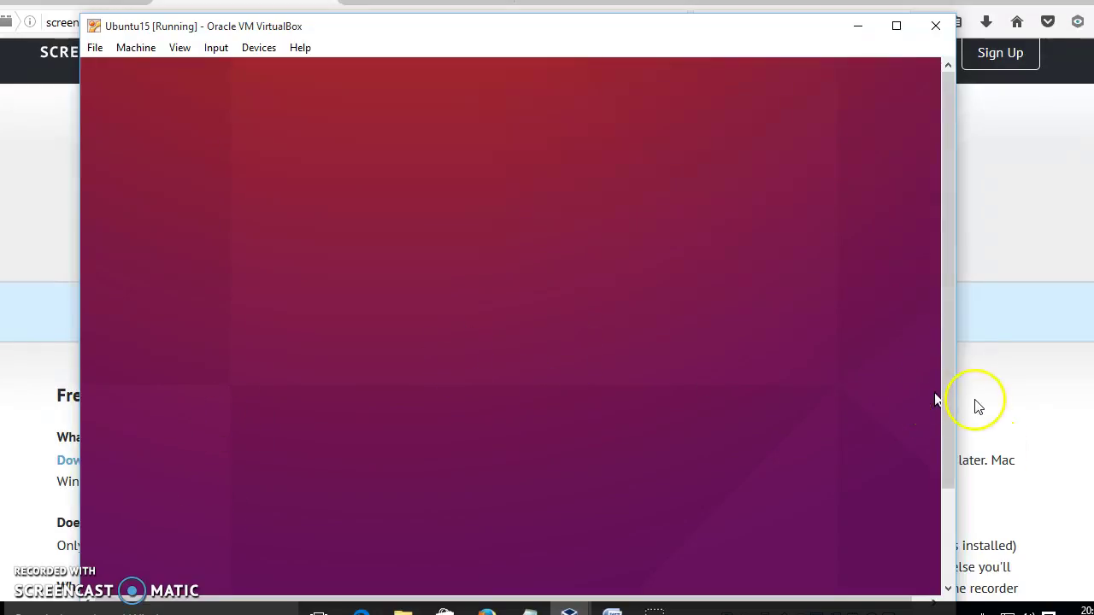
drag(941, 376, 943, 524)
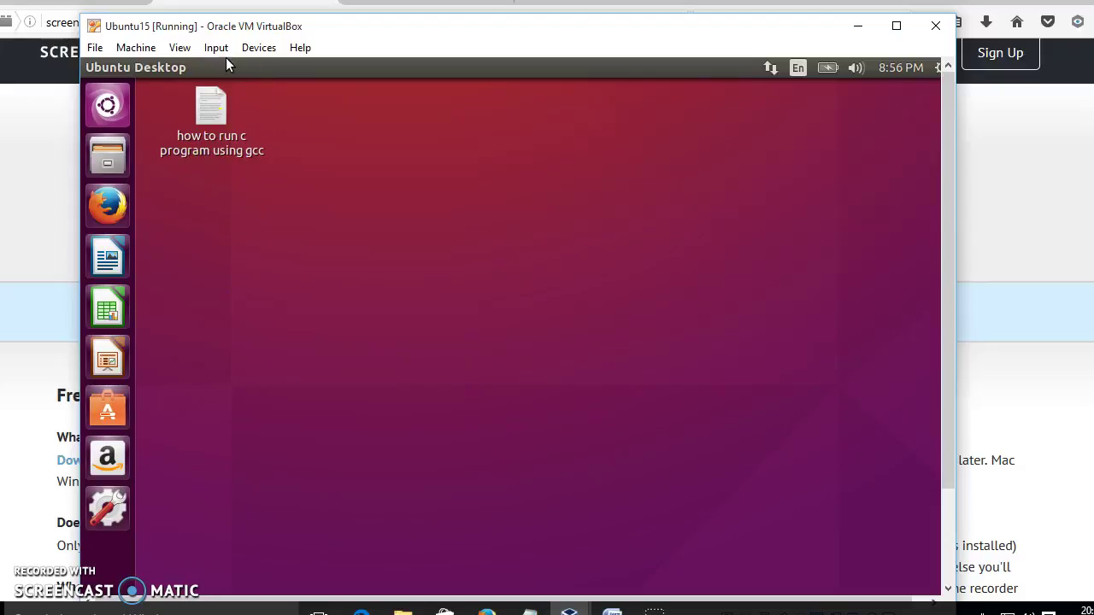
- Search the Ubuntu Dash for 'terminal' and launch Terminal
click(104, 116)
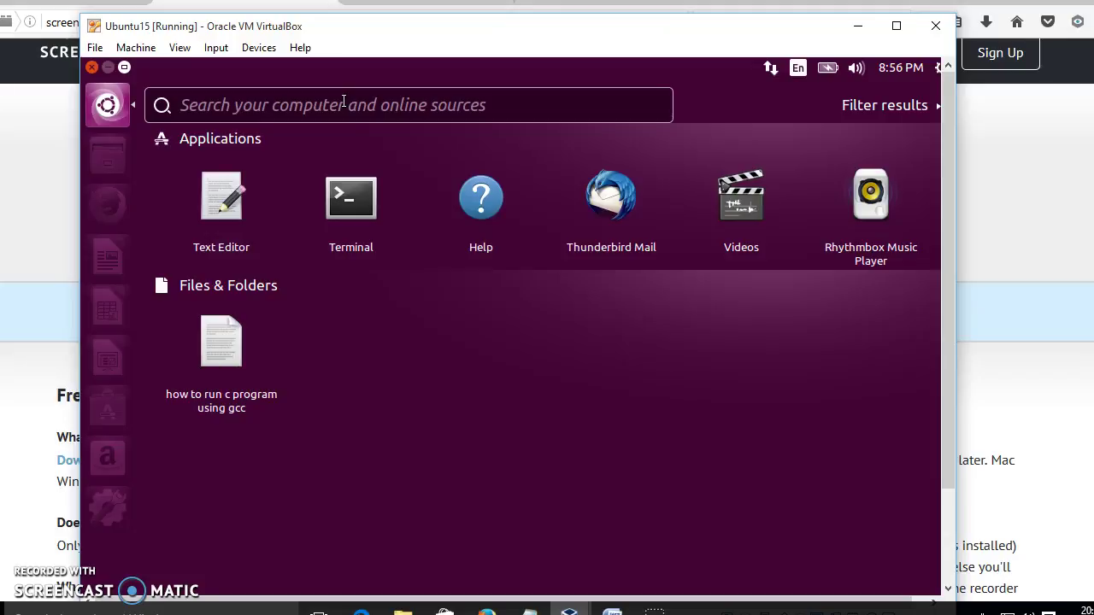
text(terminal)
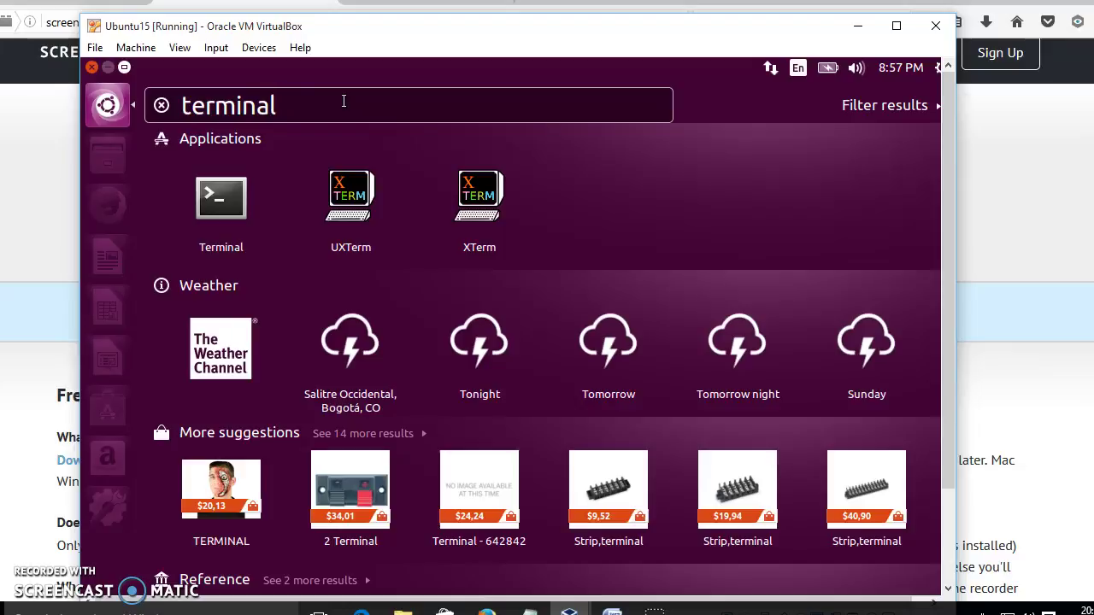
key(Return)
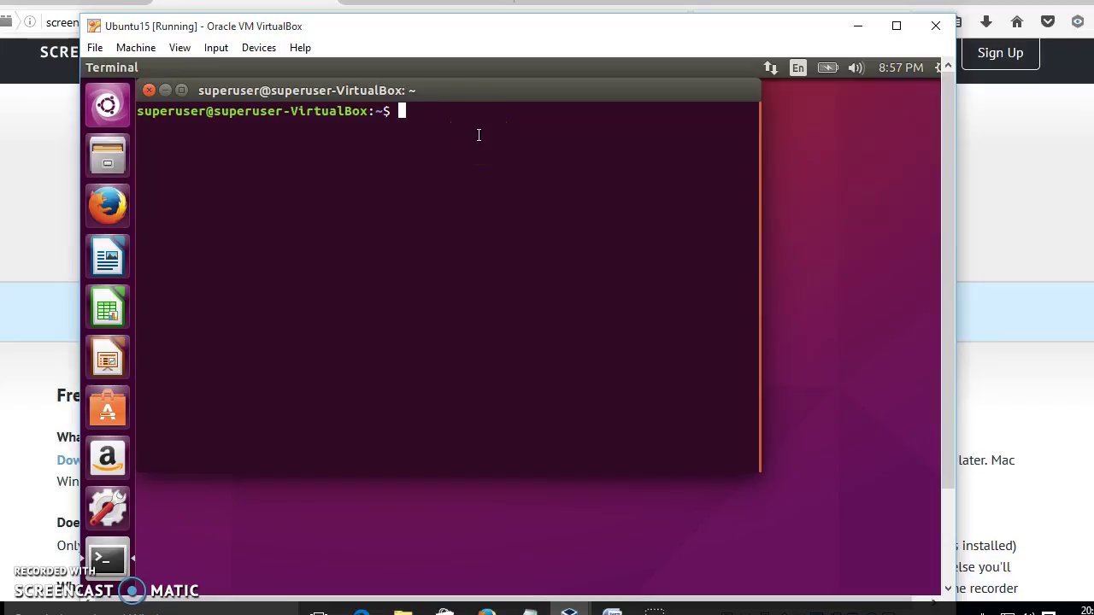
- Open a new temp1.c in nano with sudo, entering the administrator password
text(sudo a)
text(ano temp1.c)
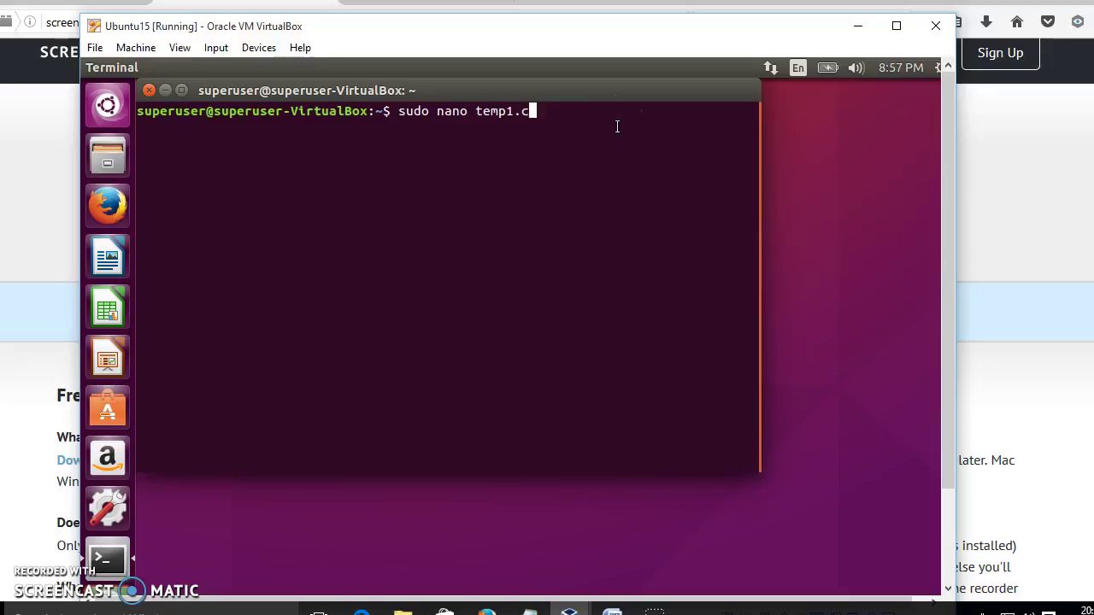
key(Return)
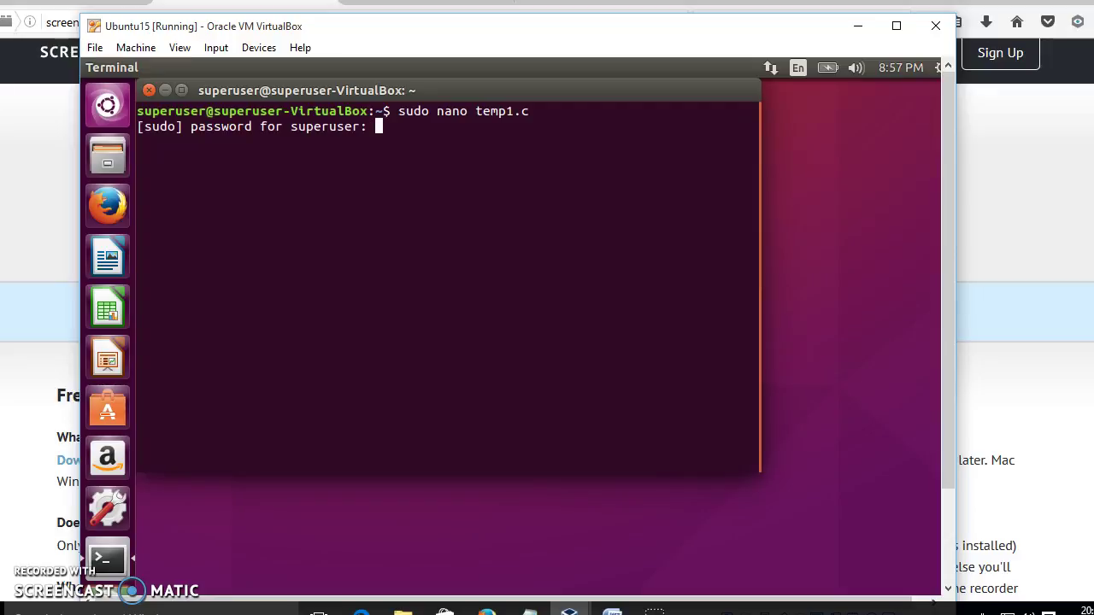
key(Return)
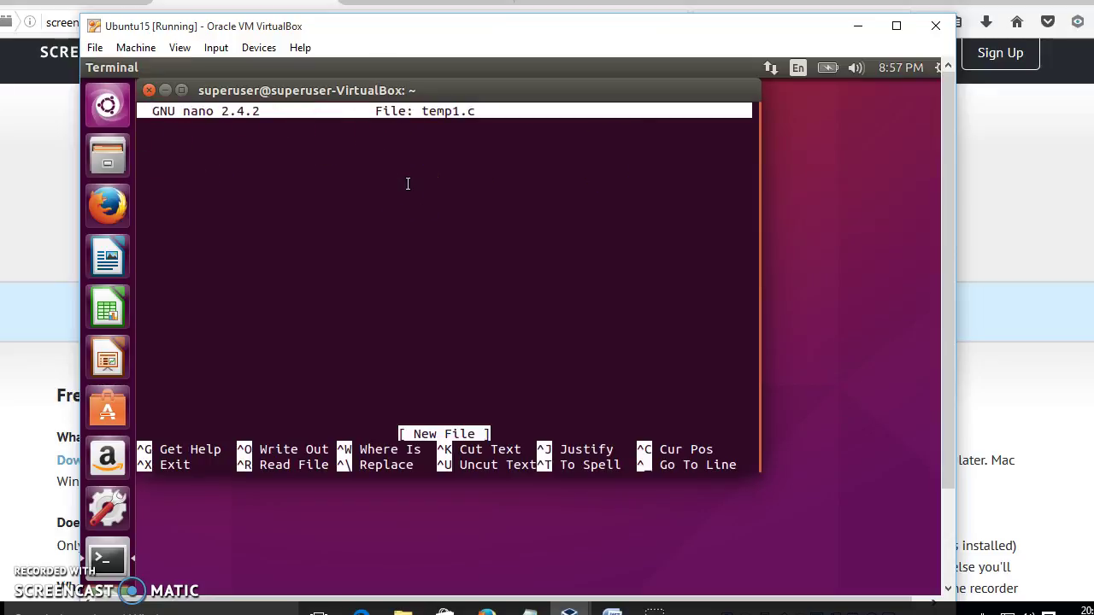
- Write a stdio.h main() program whose printf prints "My first C Program in Virtual Machine\n"
text(#)
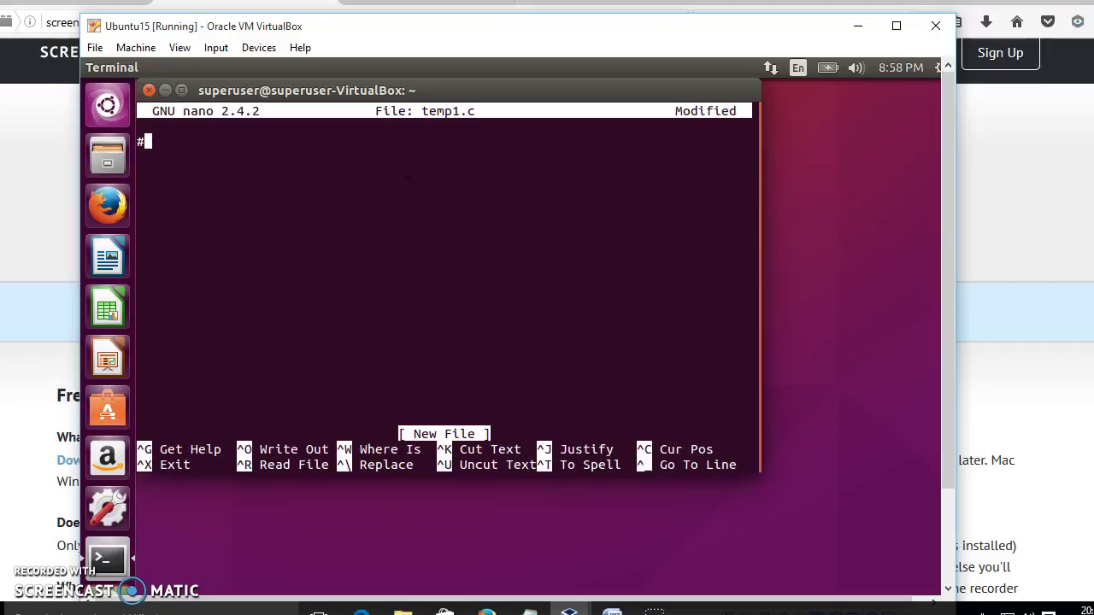
text(include)
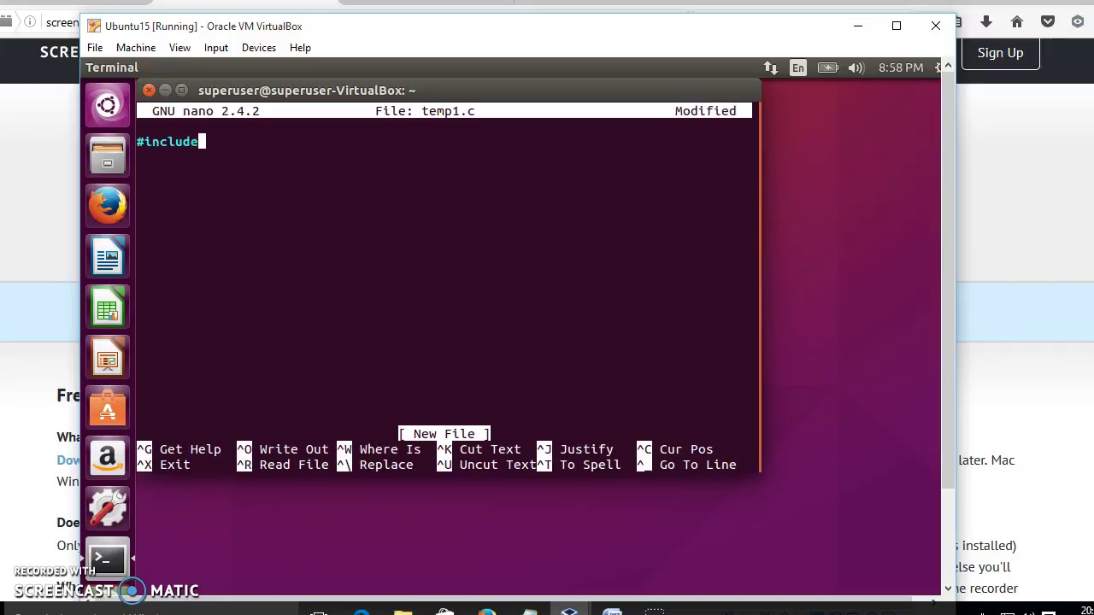
text(<stdio.h>)
key(Return)
text(int main(void))
key(Return)
text({)
key(Return)
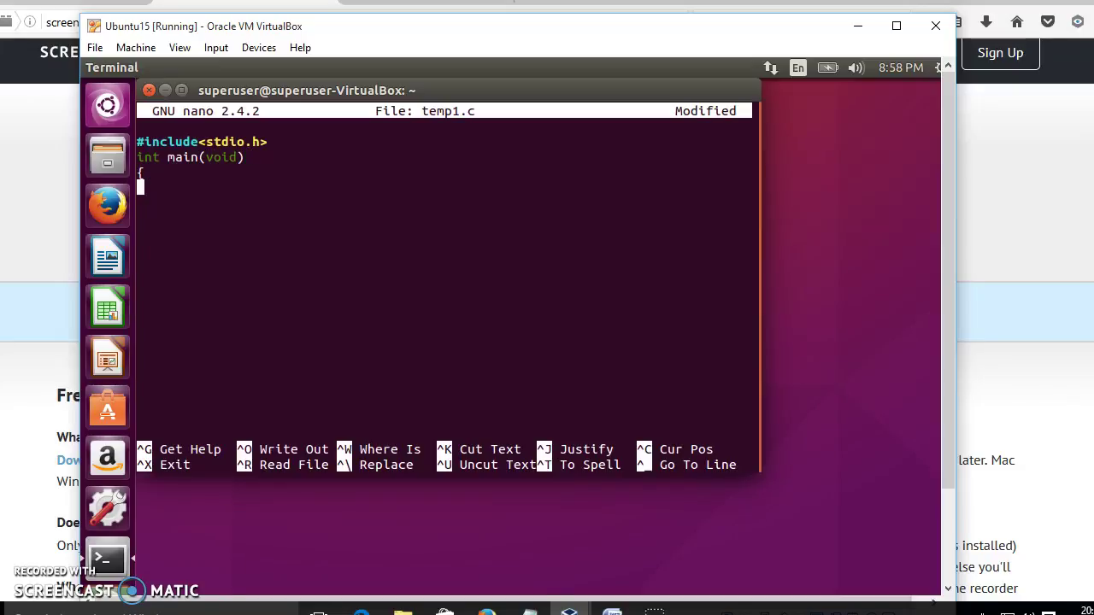
text(printf("My )
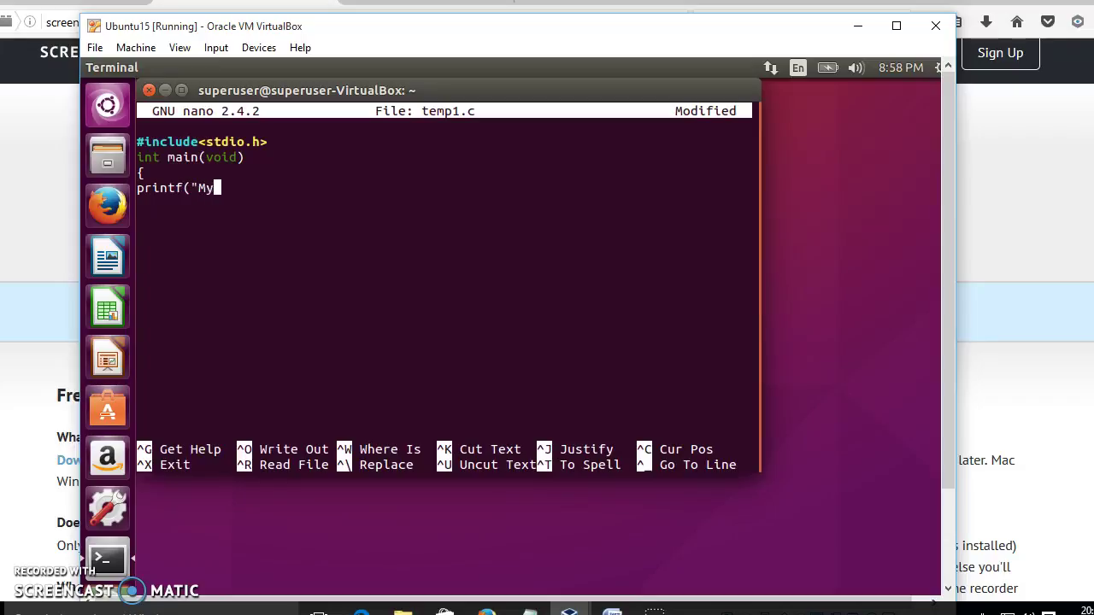
text(first c)
key(BackSpace)
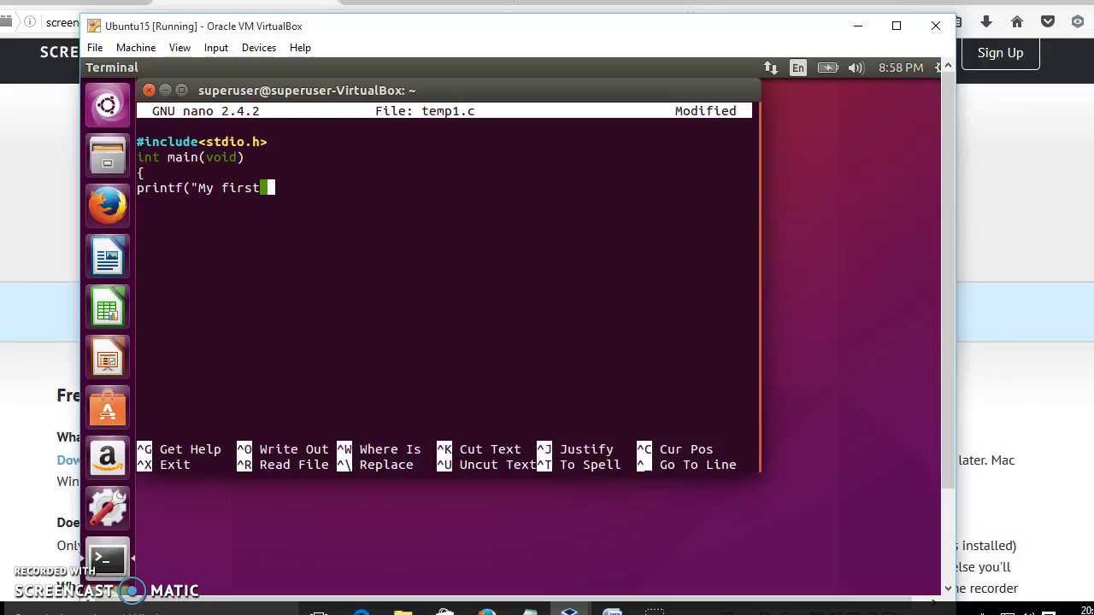
text(C Program in Vir)
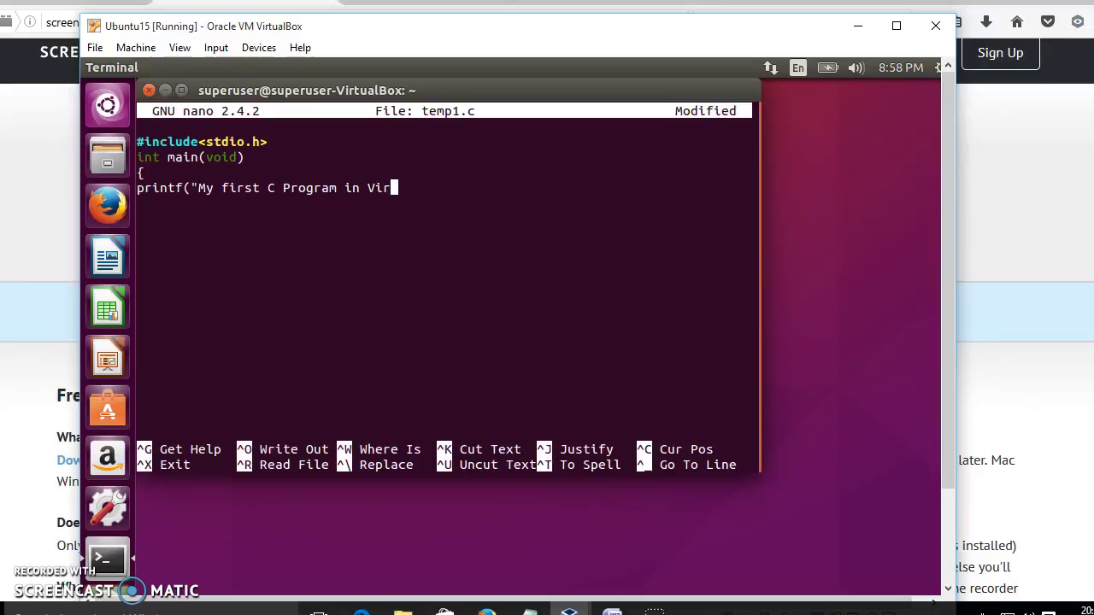
text(tual Machine)
text(])
key(BackSpace)
text(\n");)
key(Return)
text(})
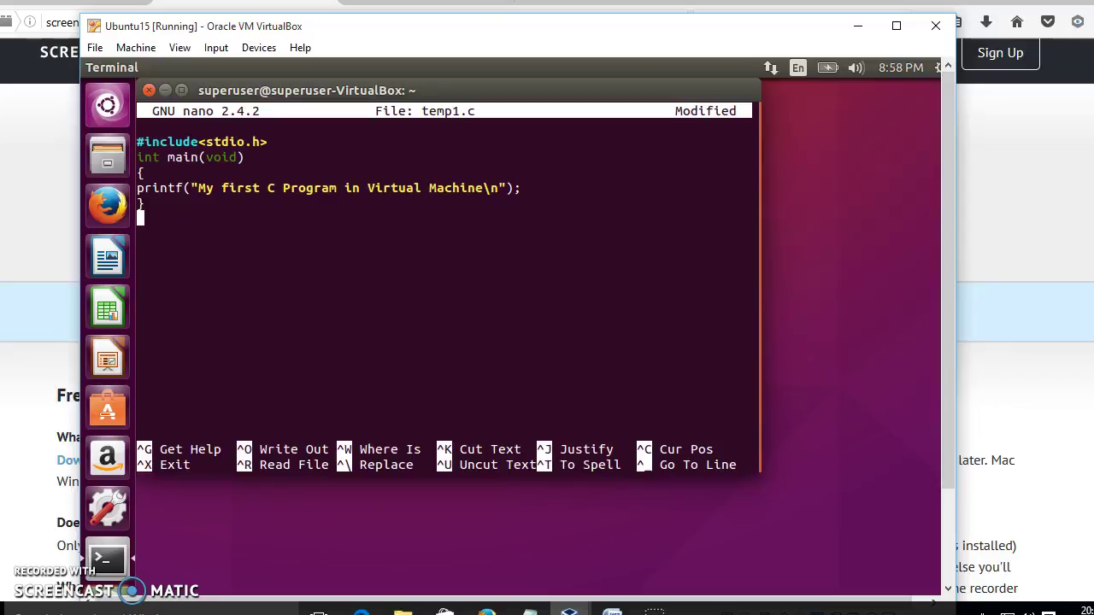
- Save temp1.c and exit nano back to the shell
key(ctrl+o)
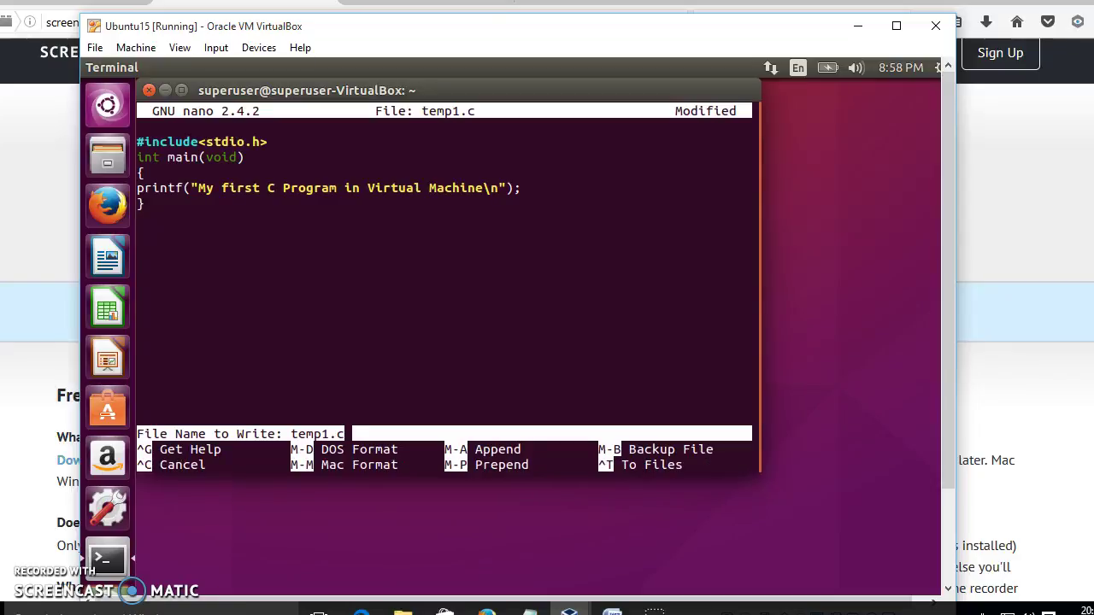
key(Return)
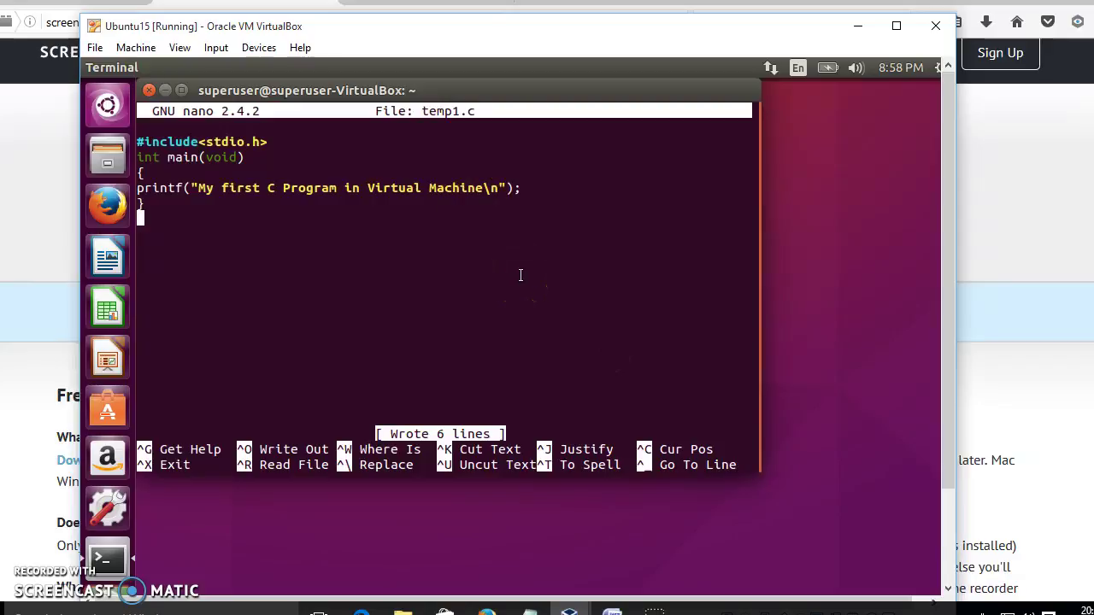
key(ctrl+x)
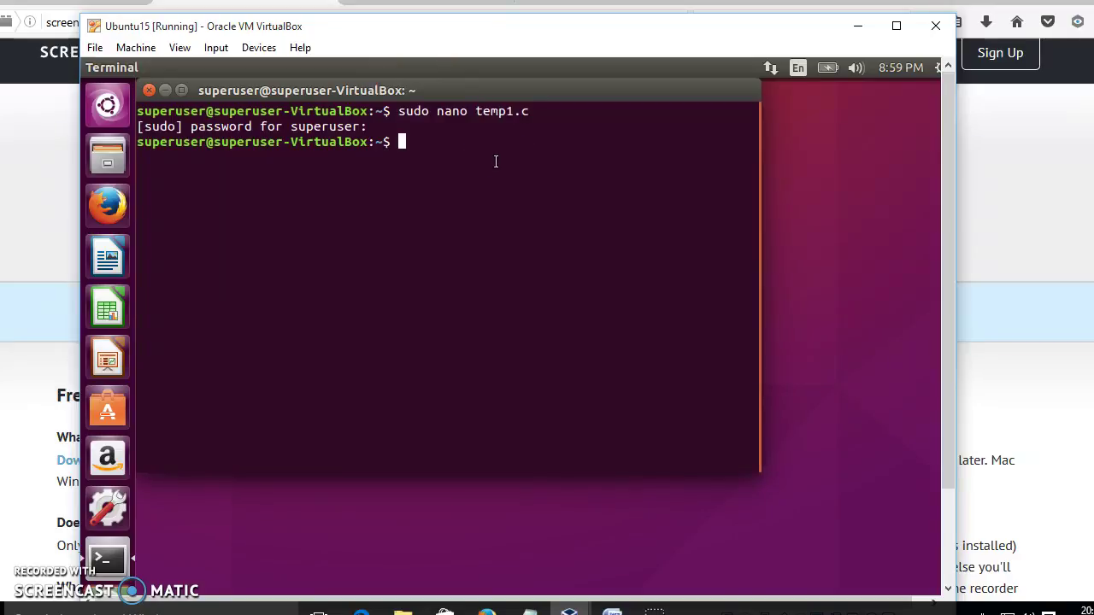
- Compile temp1.c with gcc into an executable named output1
text(gcc)
text(temp1.c -o)
text(output1)
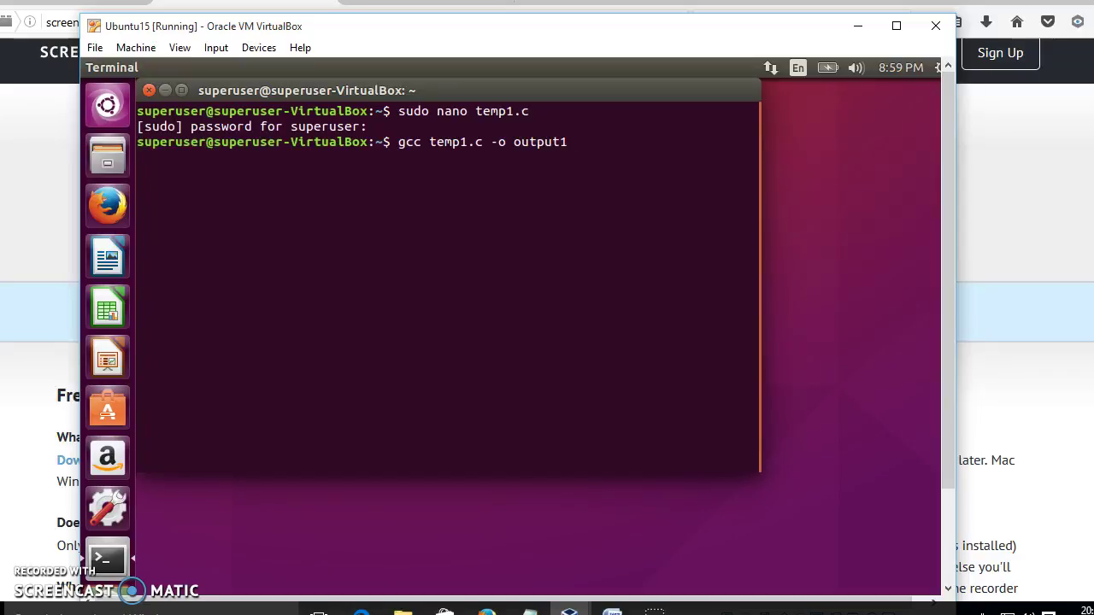
key(Return)
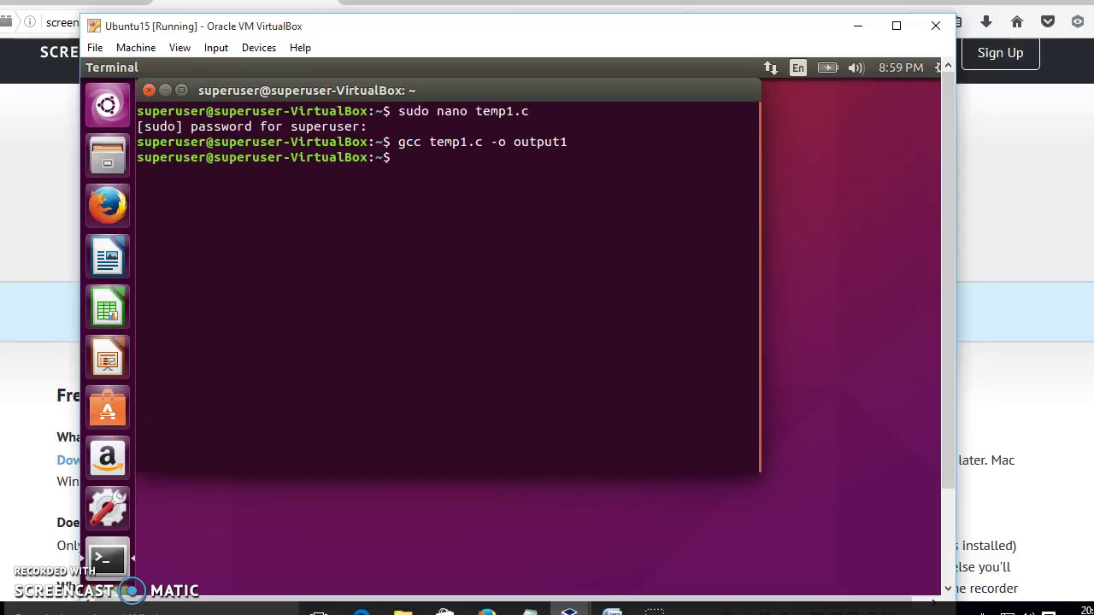
- Run ./output1 to print 'My first C Program in Virtual Machine'
text(./output1)
key(Return)
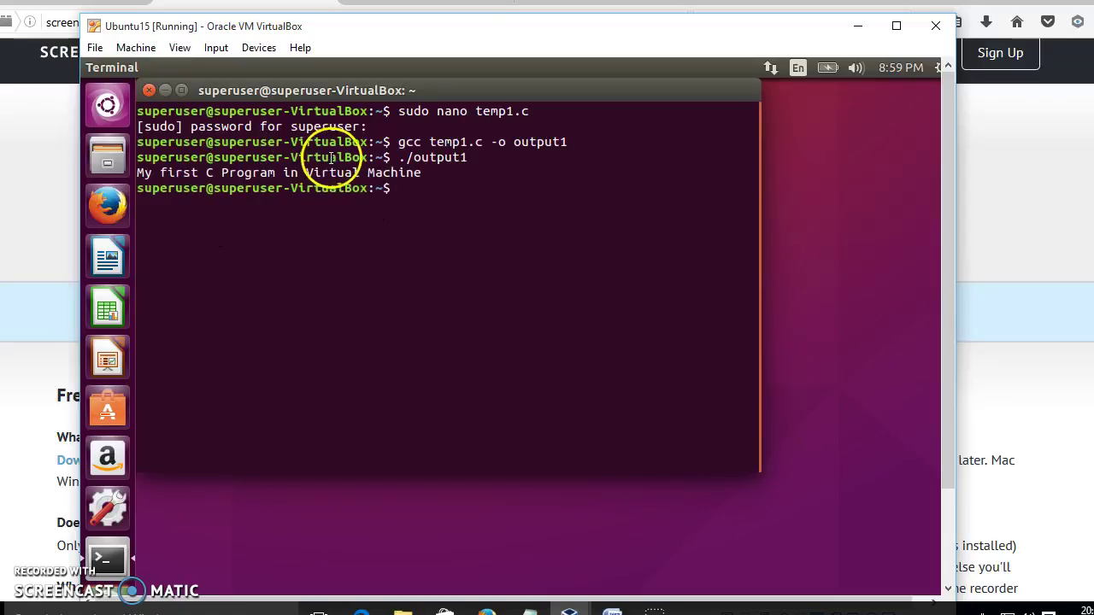
text(cat )
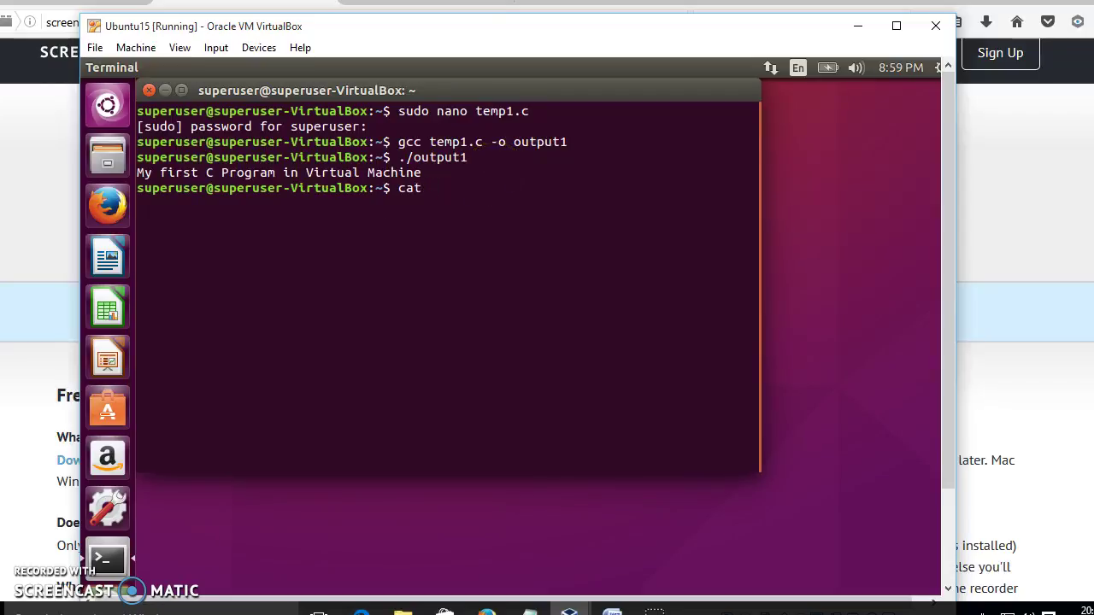
text(temp1.c)
- List temp1.c's source with cat, then exit the terminal to the Ubuntu desktop
key(Return)
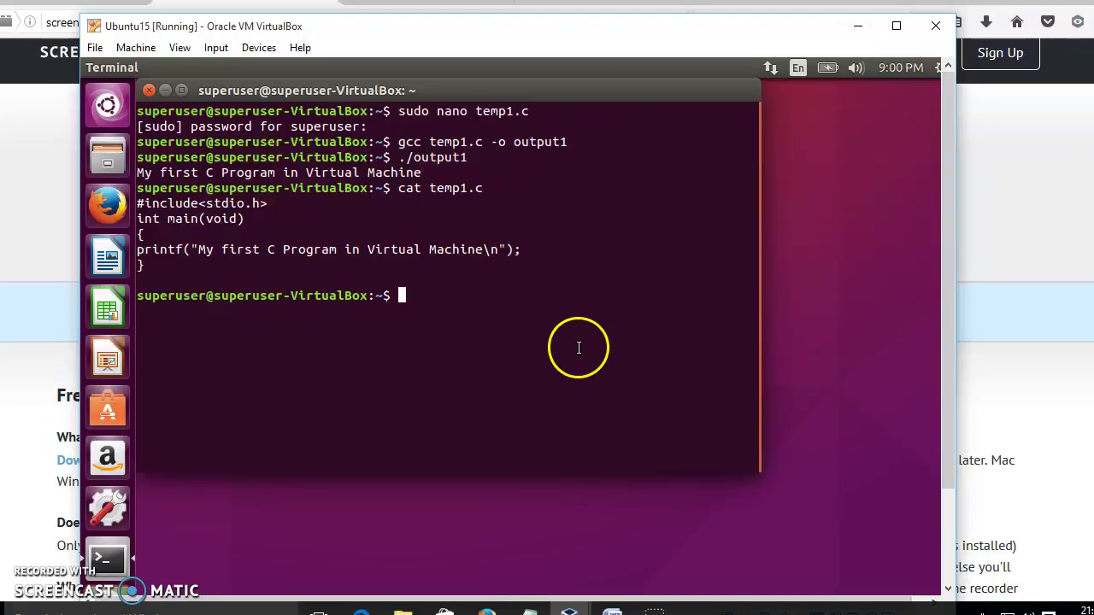
text(exit)
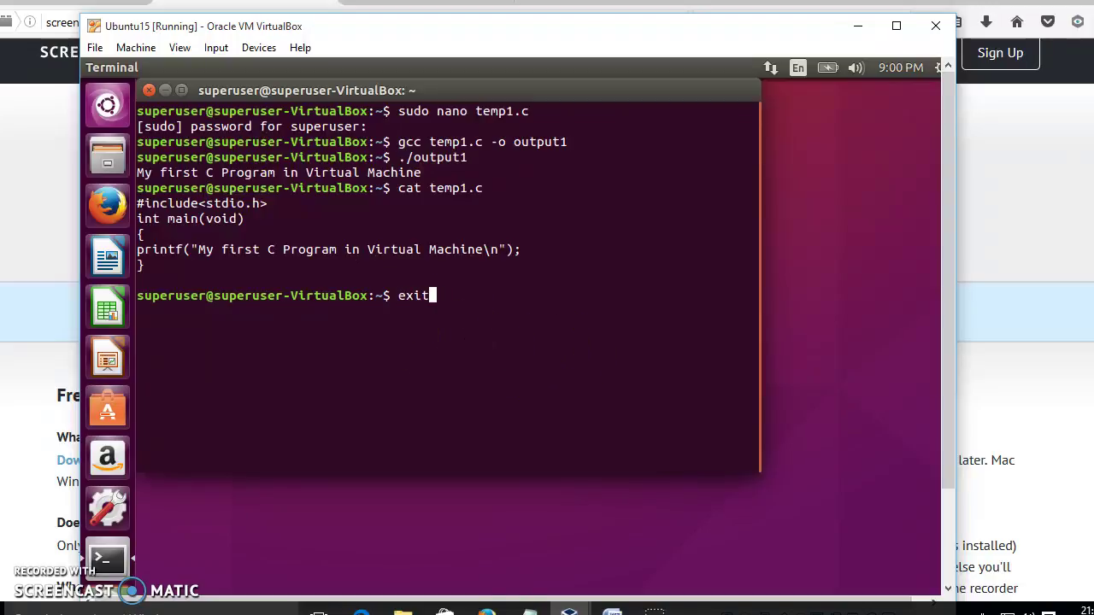
key(BackSpace)
key(BackSpace)
key(BackSpace)
key(BackSpace)
text(exit)
key(Return)
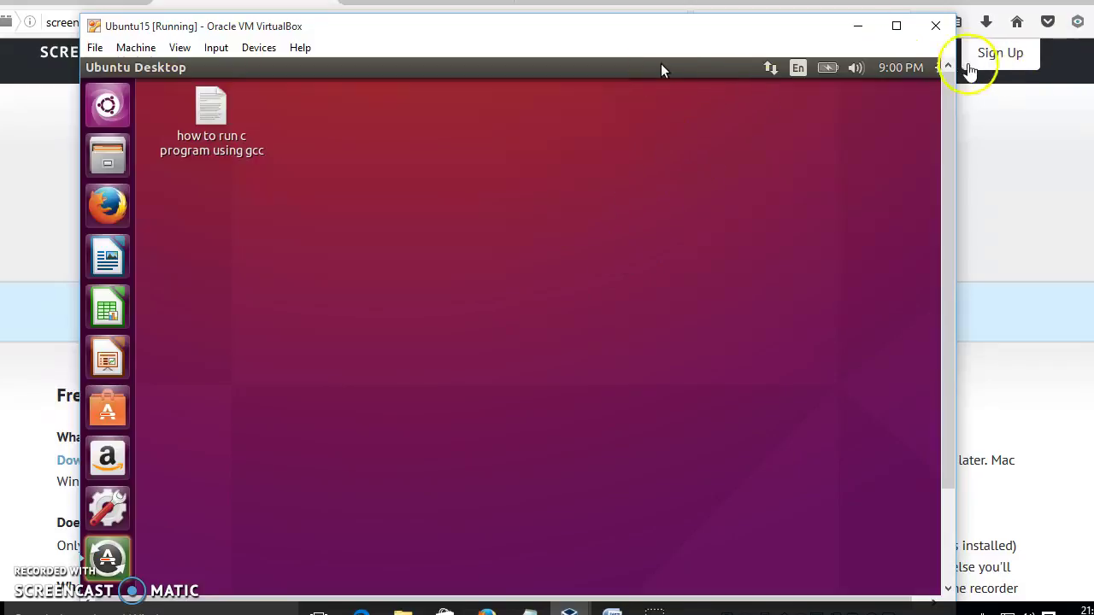
- Shut down Ubuntu15 from the top-right system menu and confirm Shut Down
click(937, 68)
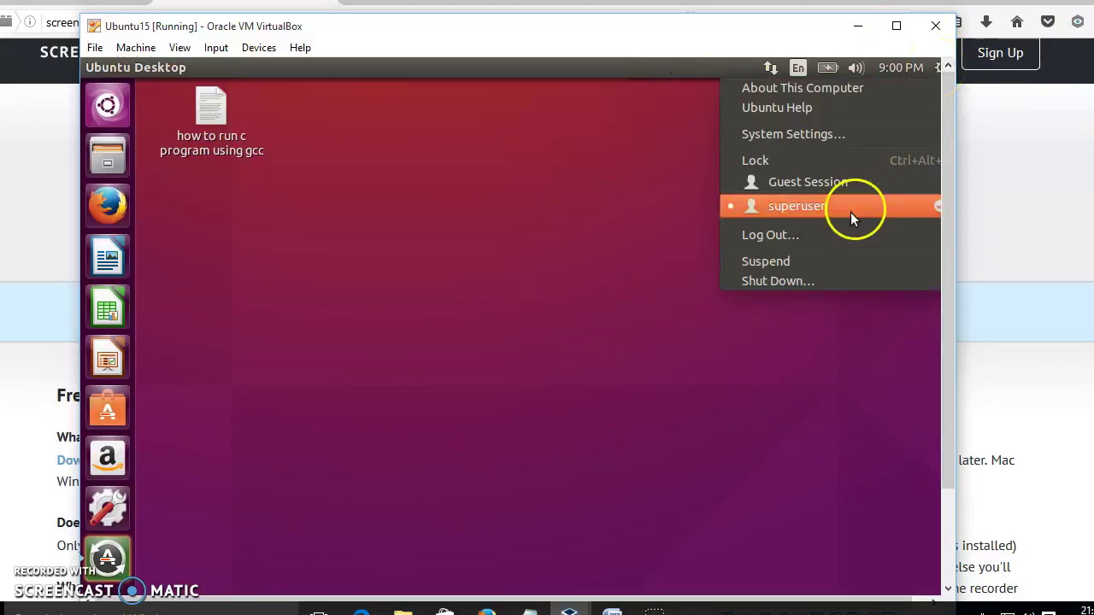
click(809, 280)
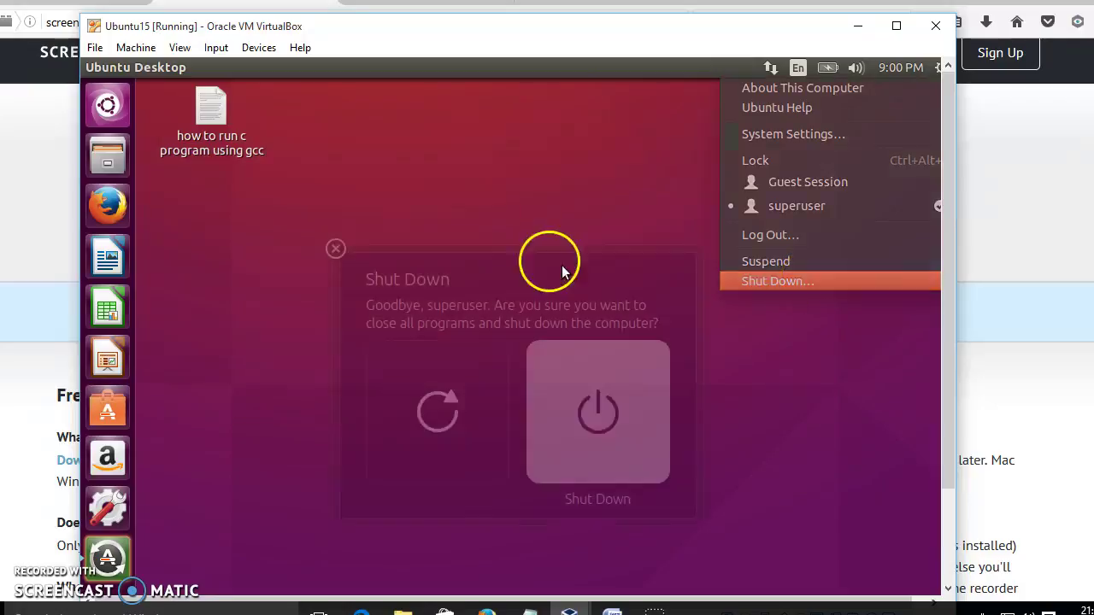
click(935, 29)
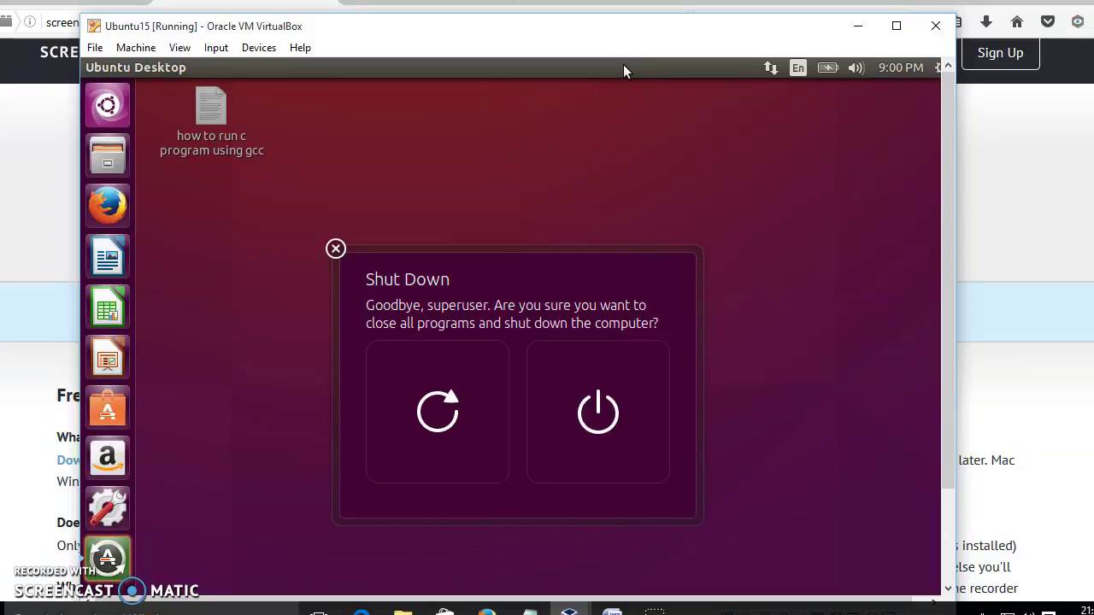
click(621, 403)
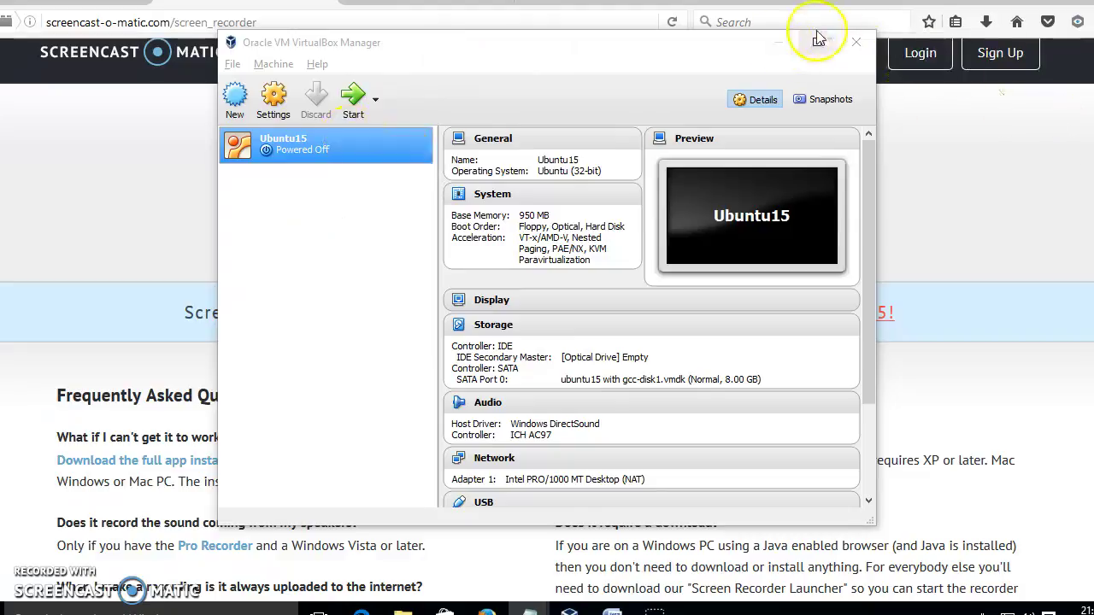
- Close VirtualBox Manager and bring the Untitled Notepad compile-and-run notes to the front
click(857, 43)
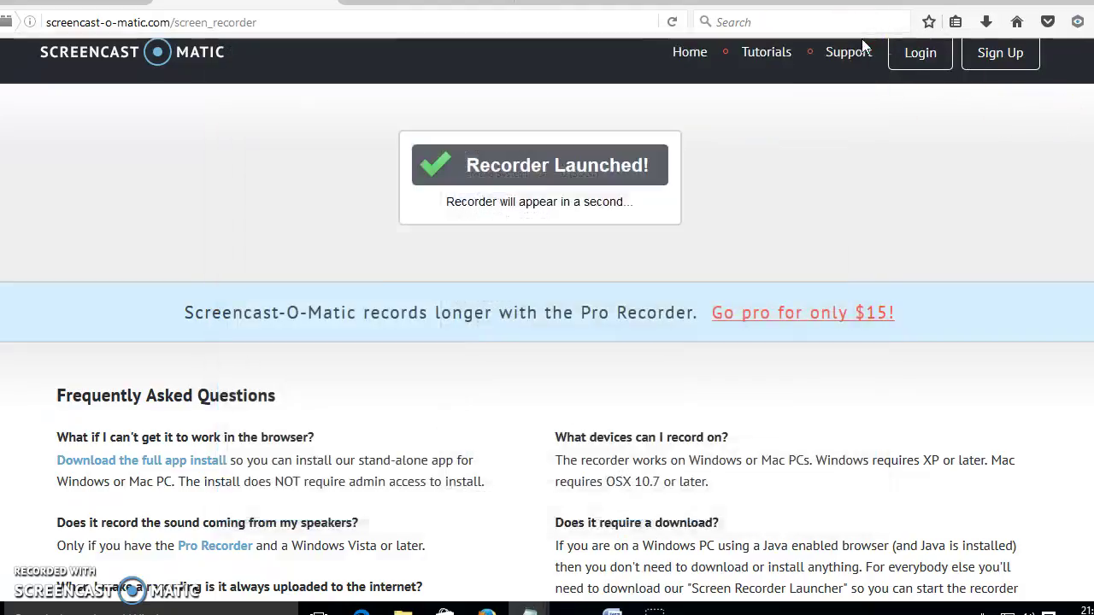
mouse_move(530, 609)
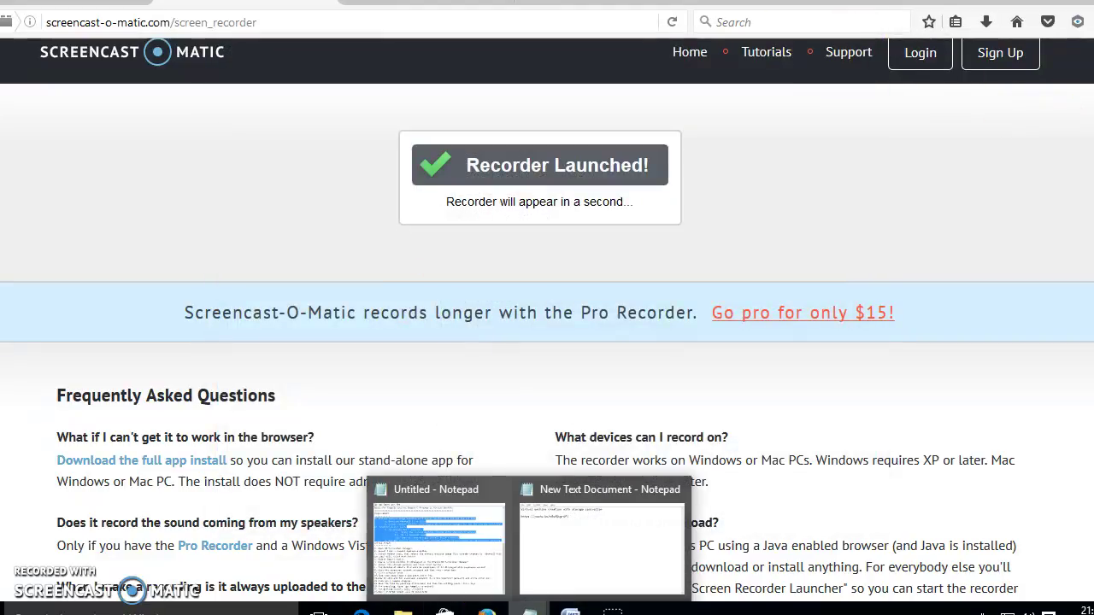
click(476, 581)
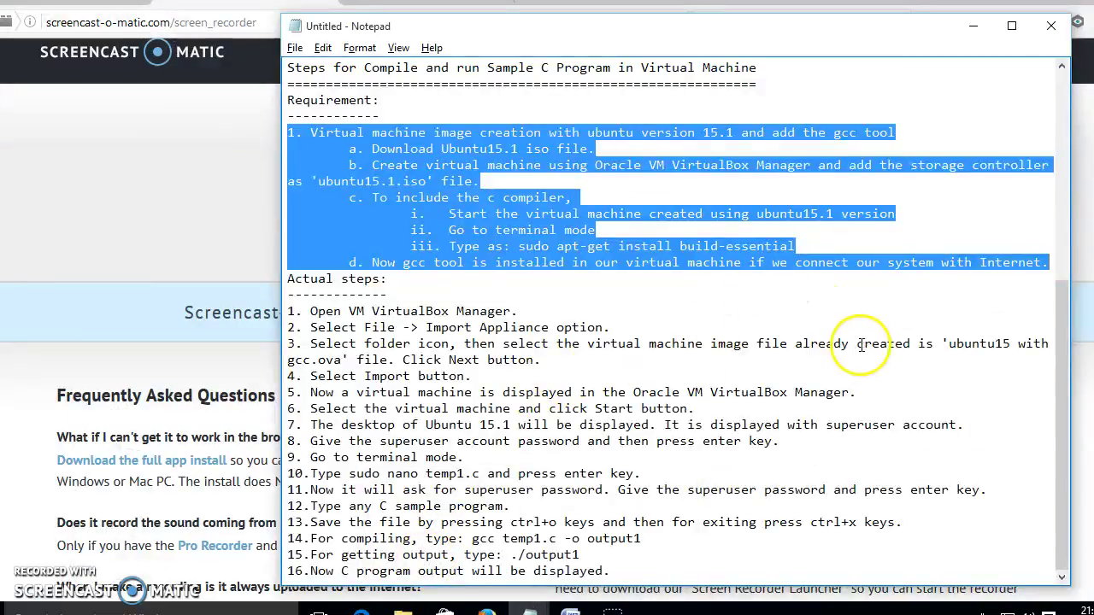